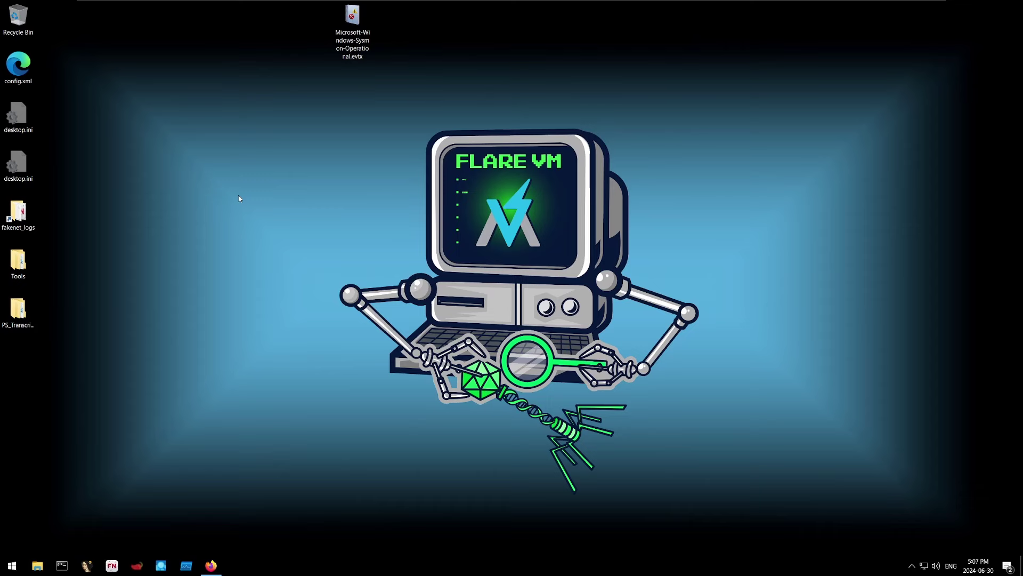
Bring up the Sysmon web page in Firefox, and launch Event Viewer.
left_click(216, 561)
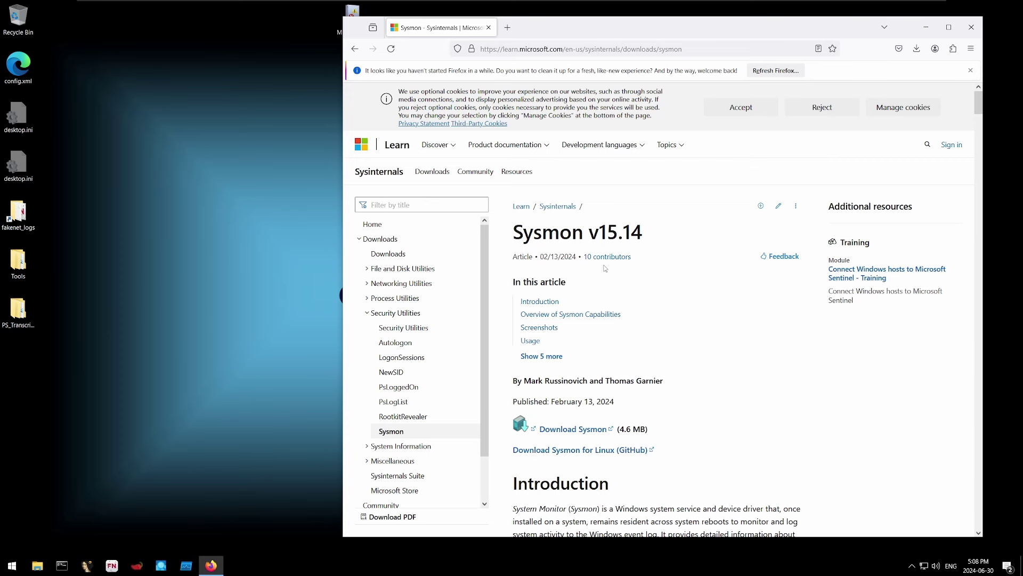
left_click(12, 565)
type("e")
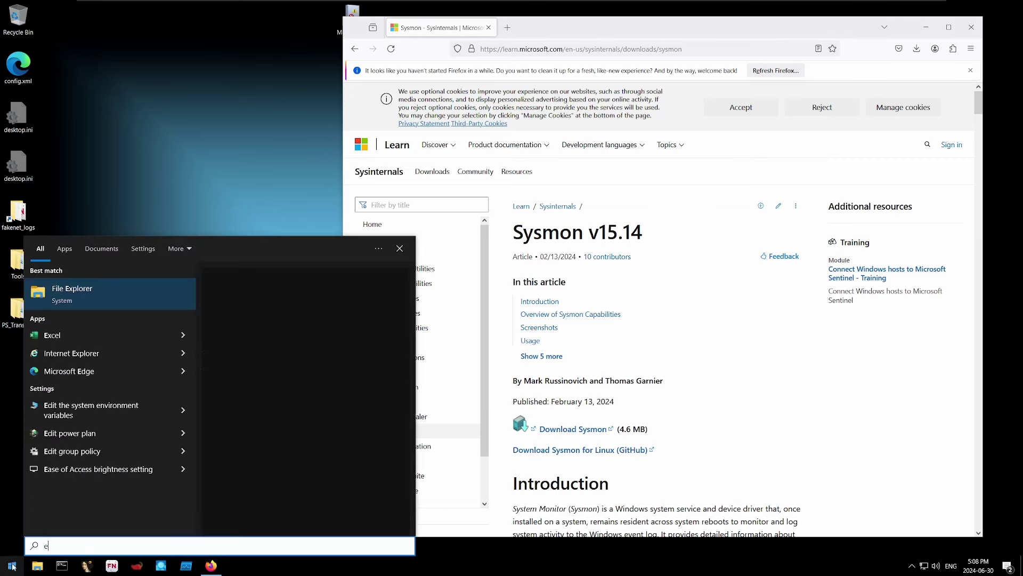
type("vent vie")
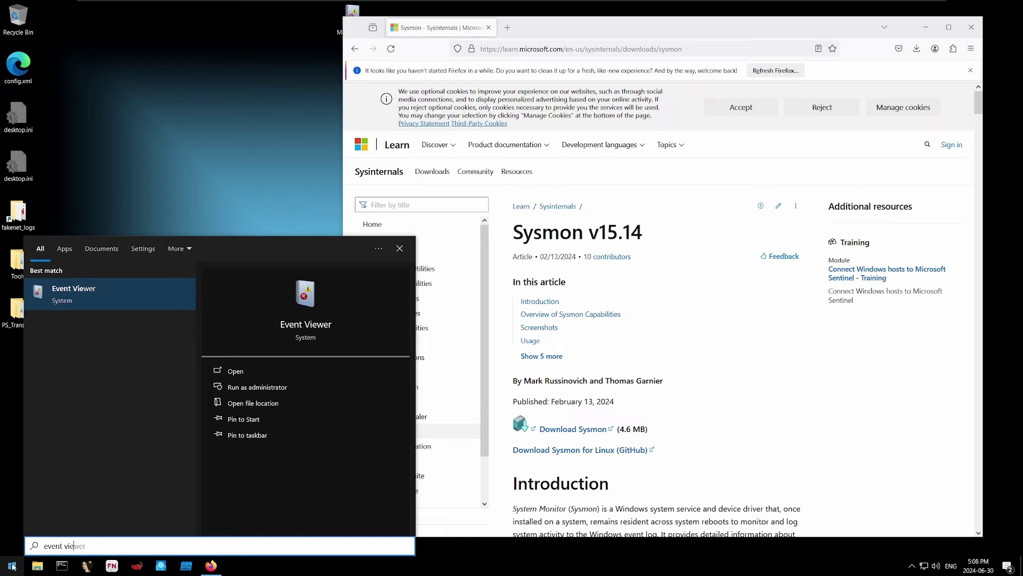
key("Return")
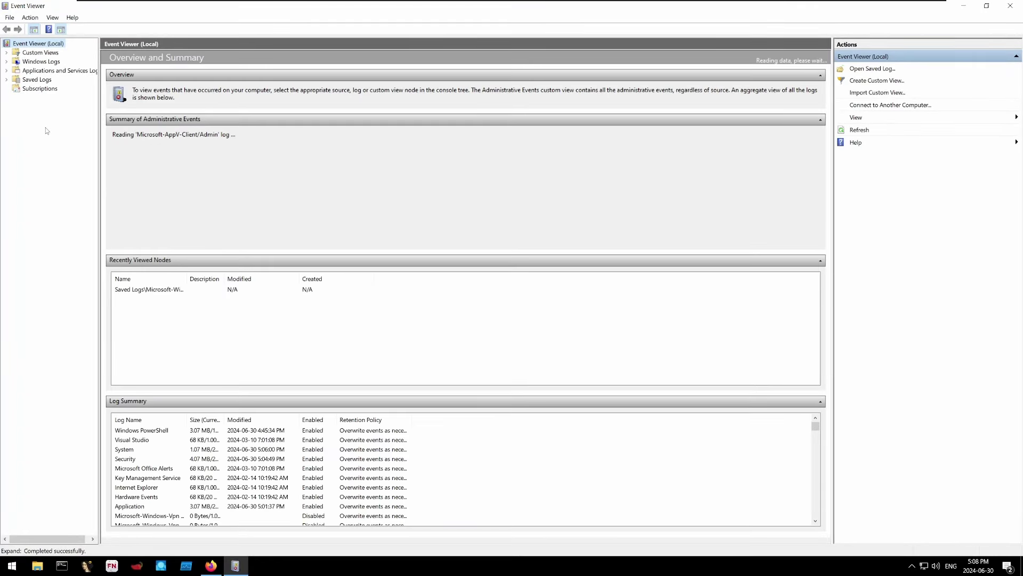
Expand Windows Logs and browse from the Application log to the System log.
left_click(7, 62)
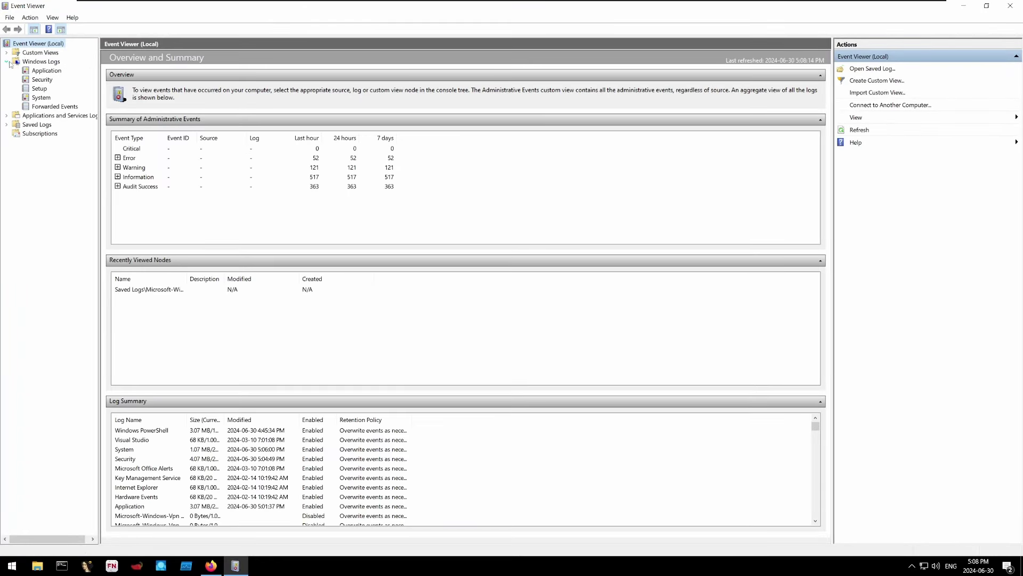
left_click(53, 72)
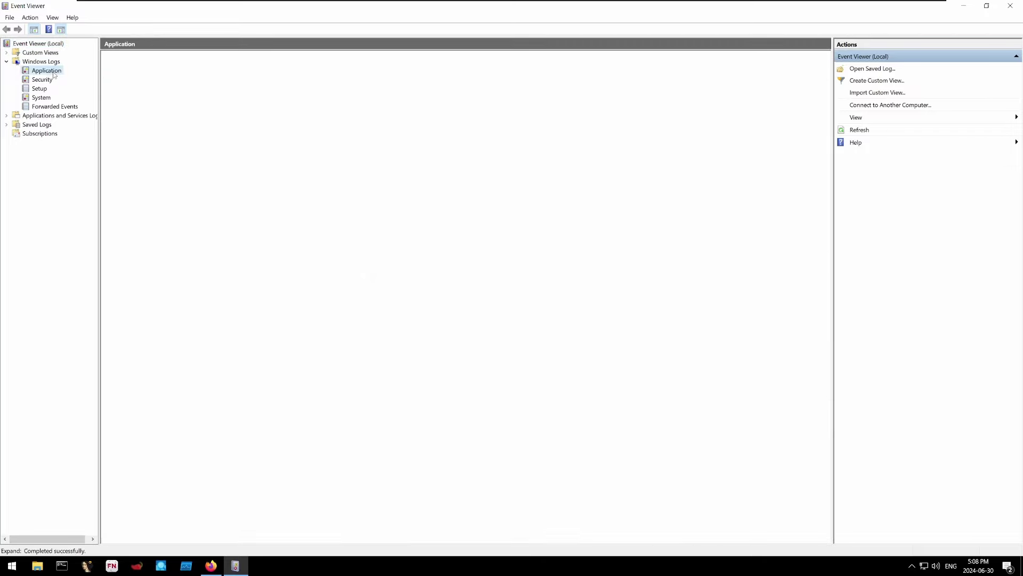
key("Down")
key("Down")
key("Down")
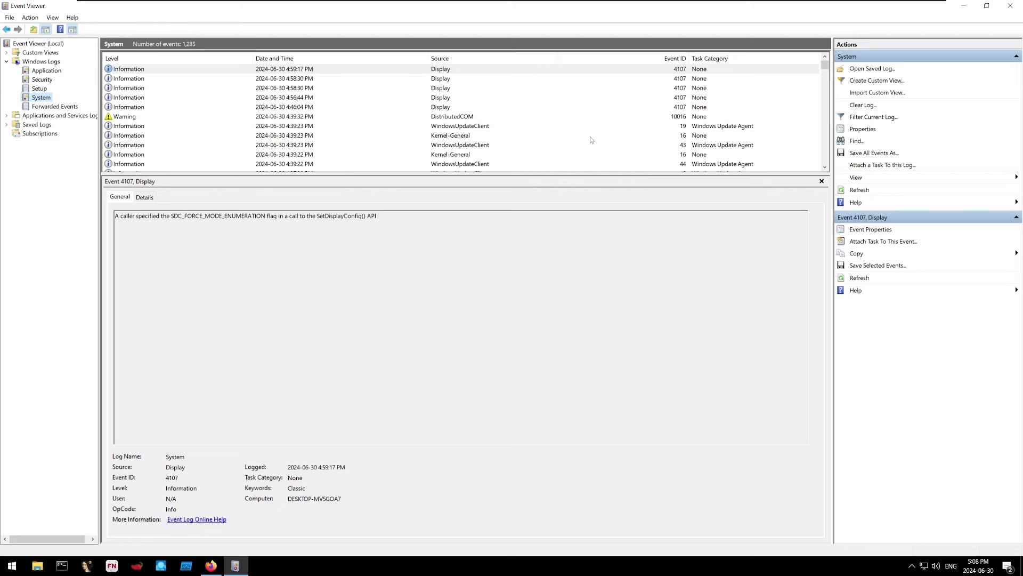
Close Event Viewer, minimize the browser, and open the saved Microsoft-Windows-Sysmon-Operational.evtx log from the desktop.
left_click(1004, 10)
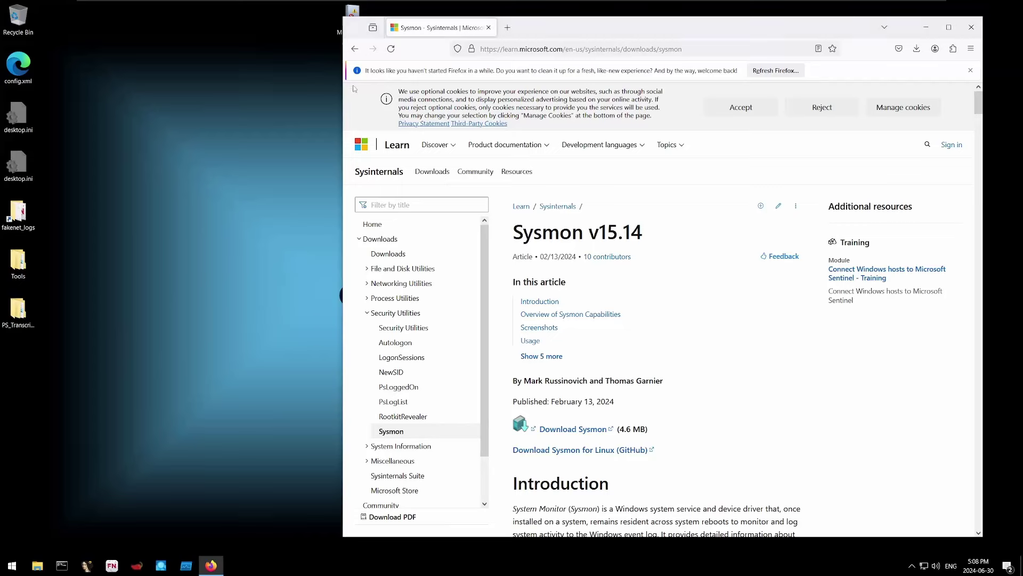
left_click(921, 31)
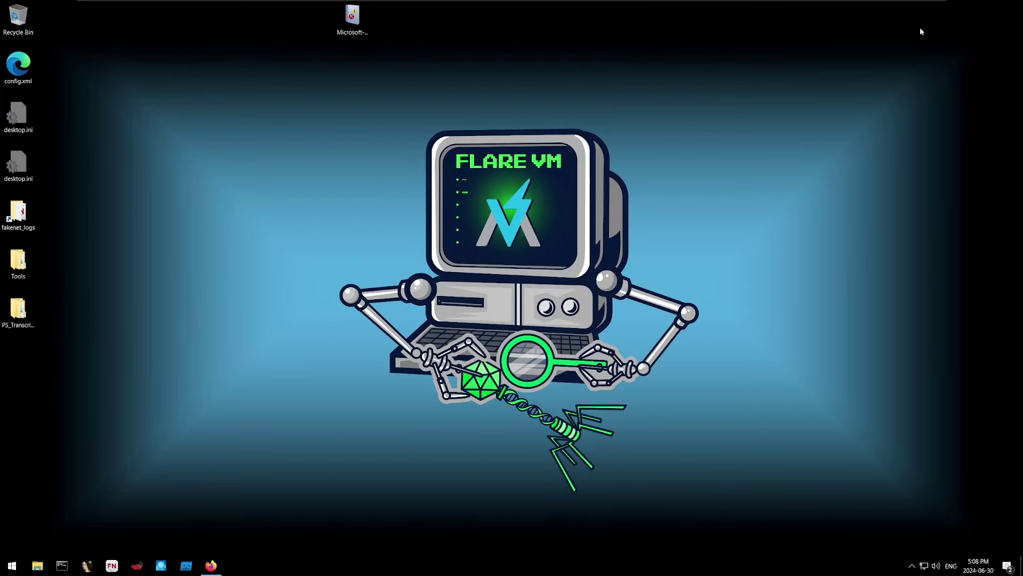
double_click(352, 17)
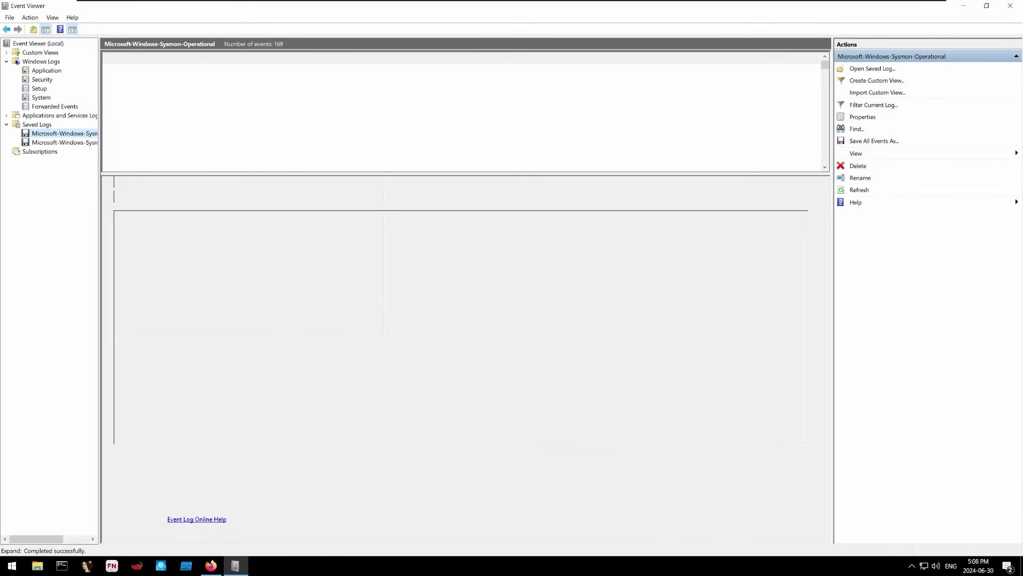
Enlarge the event list of the saved Sysmon log and read the descriptions of the two newest events.
left_click_drag(98, 167, 73, 167)
left_click_drag(300, 174, 300, 265)
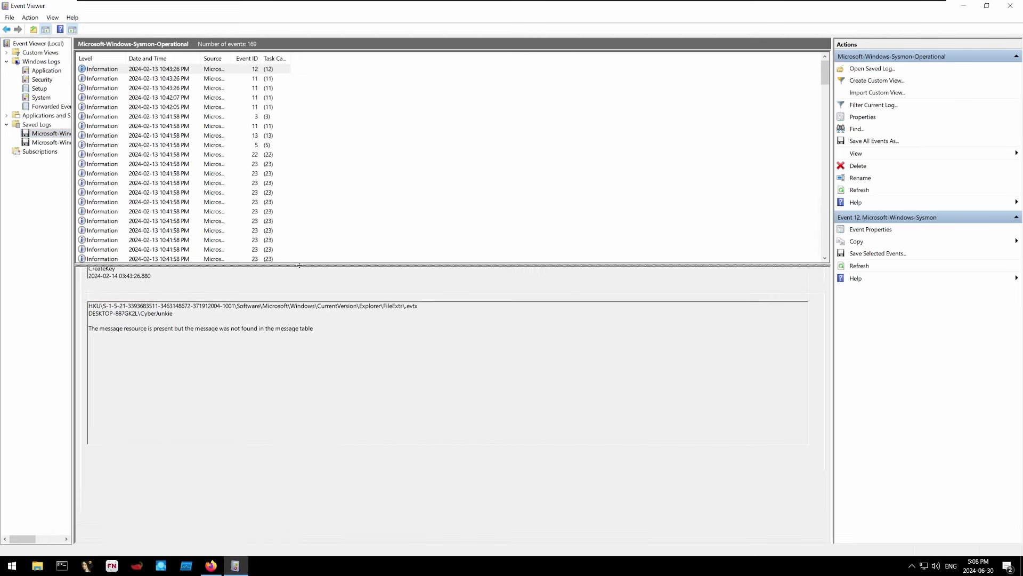
left_click(190, 71)
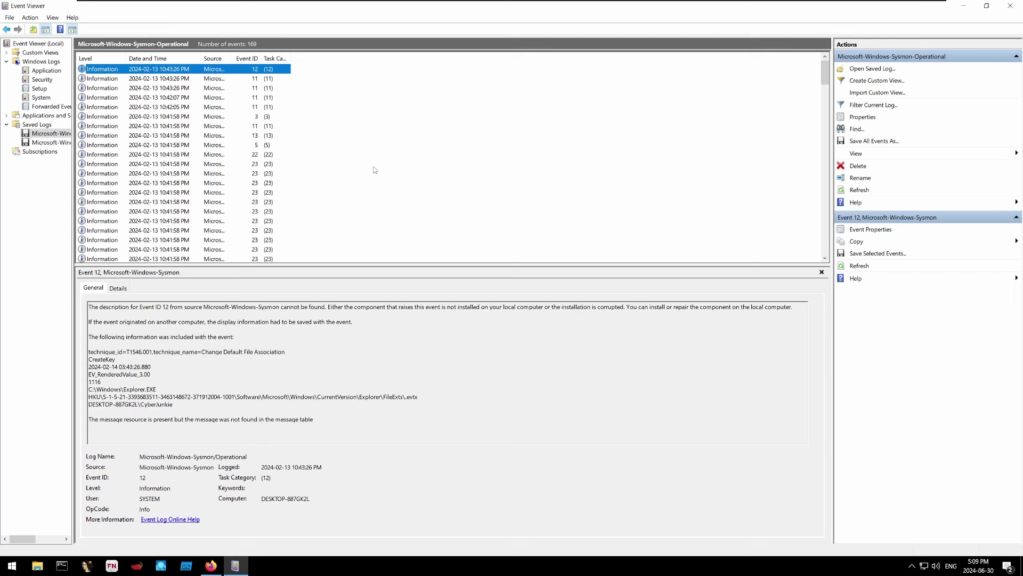
left_click(243, 78)
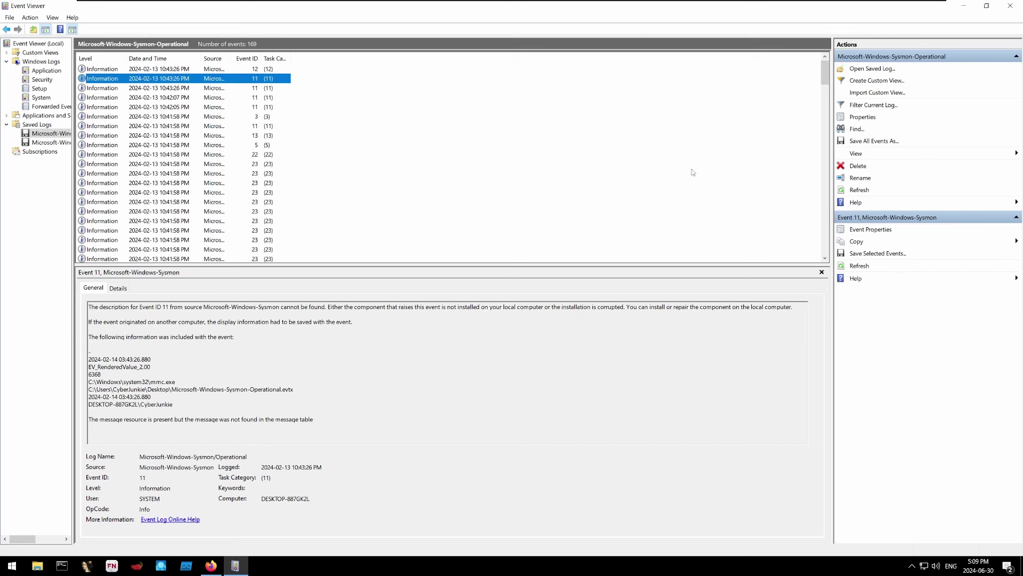
Filter the saved Sysmon log to show only Event ID 1.
left_click(870, 105)
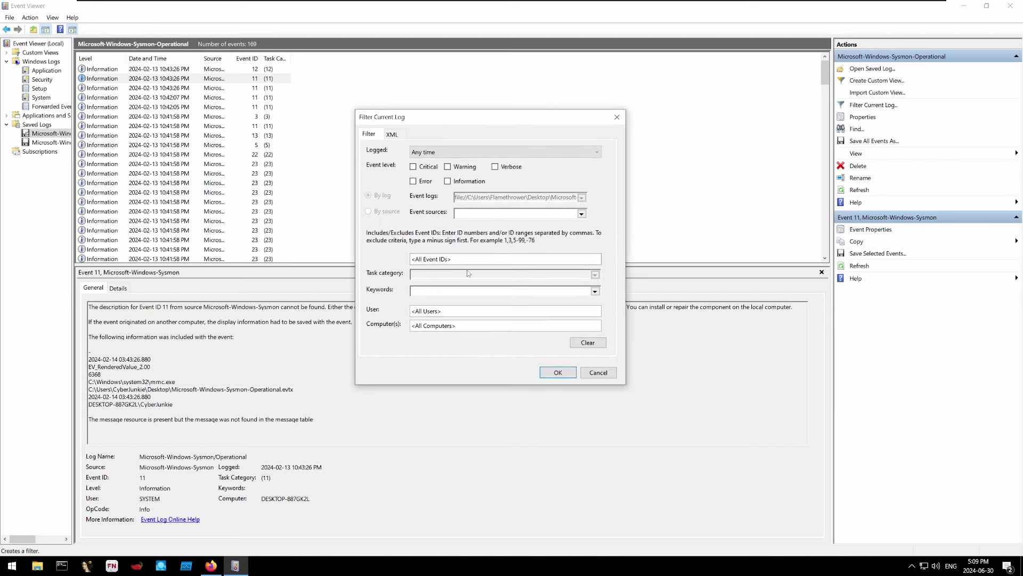
left_click(452, 259)
type("1")
left_click(557, 372)
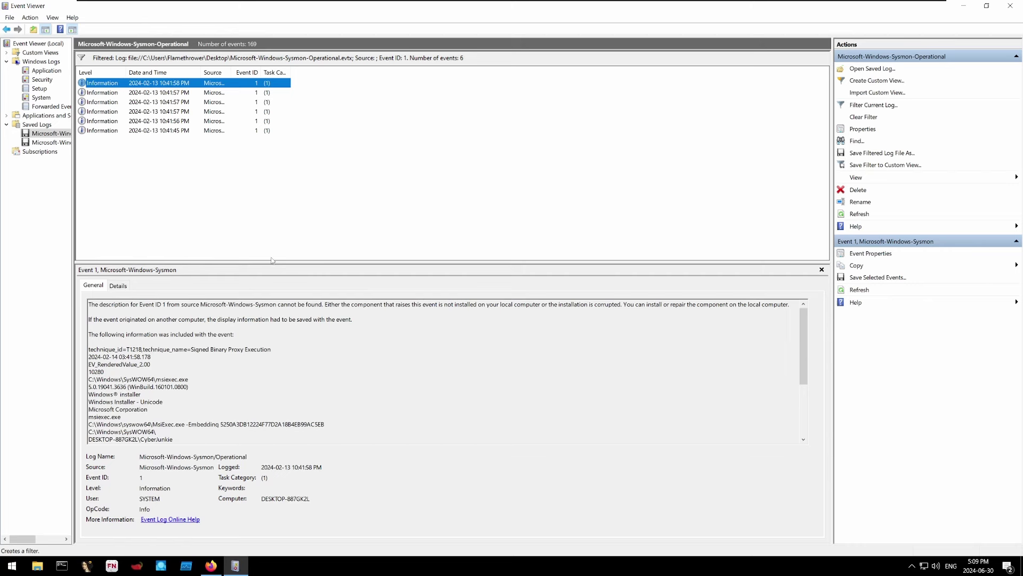
Enlarge the event preview and examine the newest process creation event's detailed process ID and image path.
left_click_drag(272, 262, 281, 163)
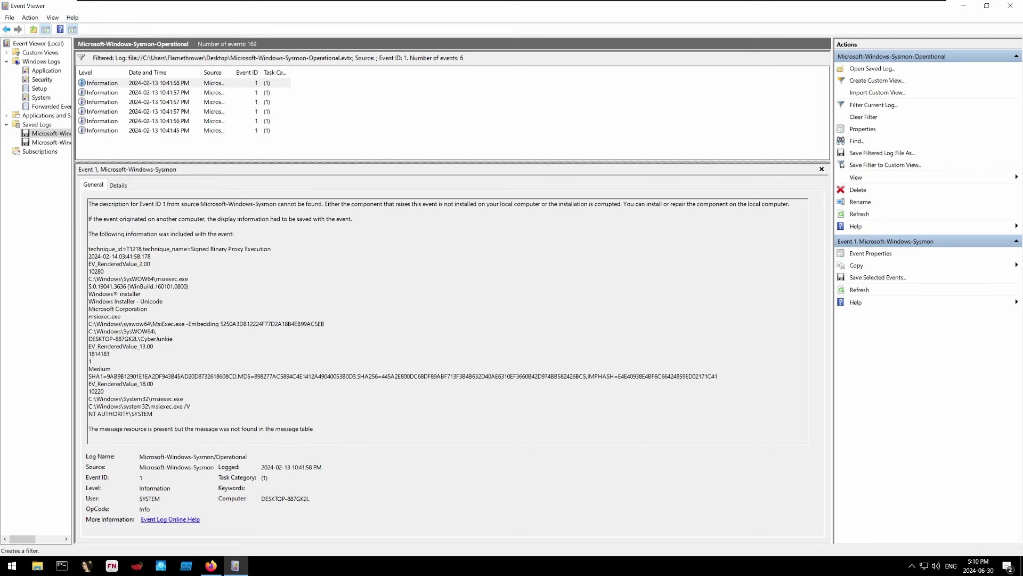
left_click(126, 185)
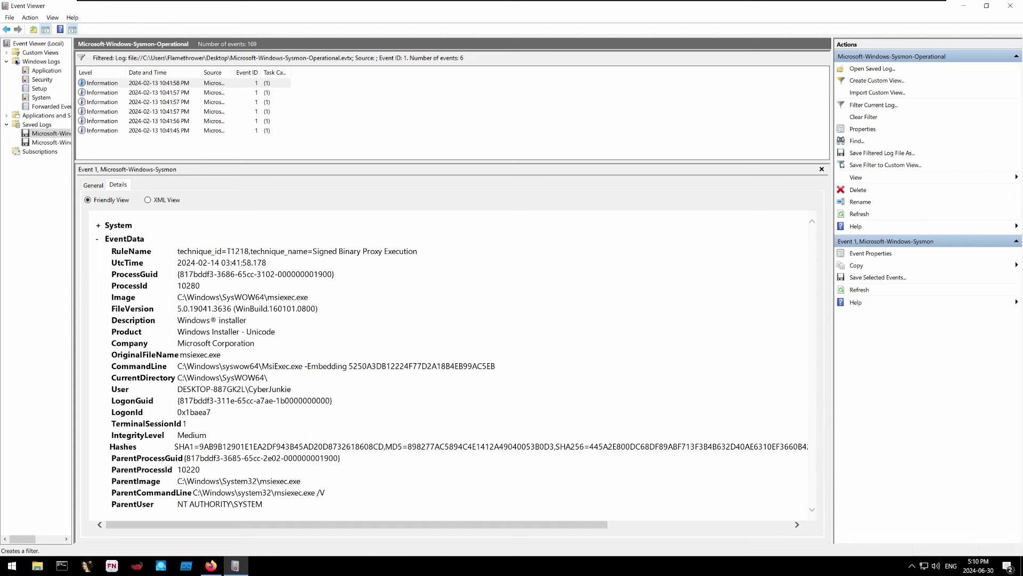
left_click_drag(112, 286, 200, 285)
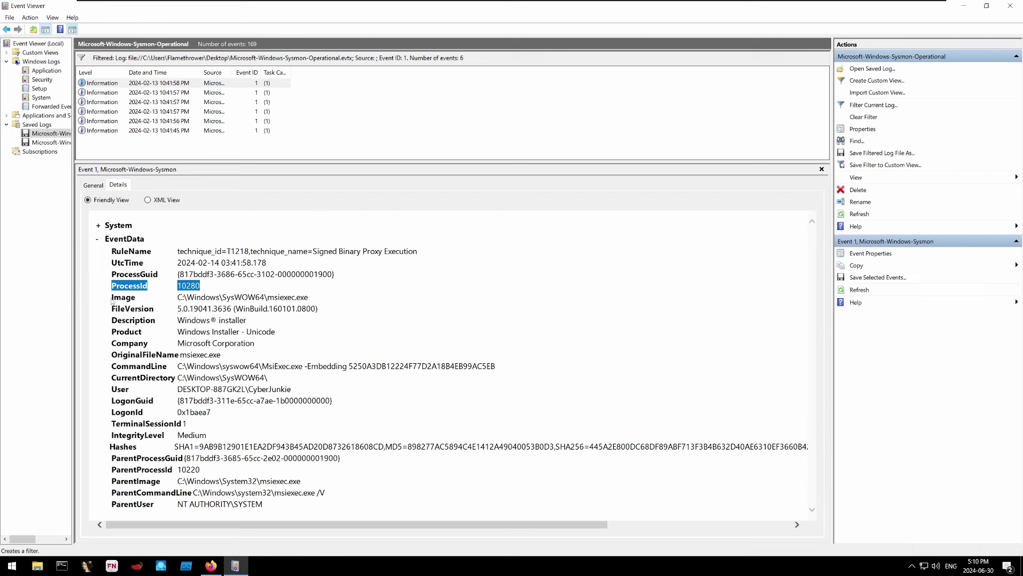
left_click_drag(112, 297, 308, 297)
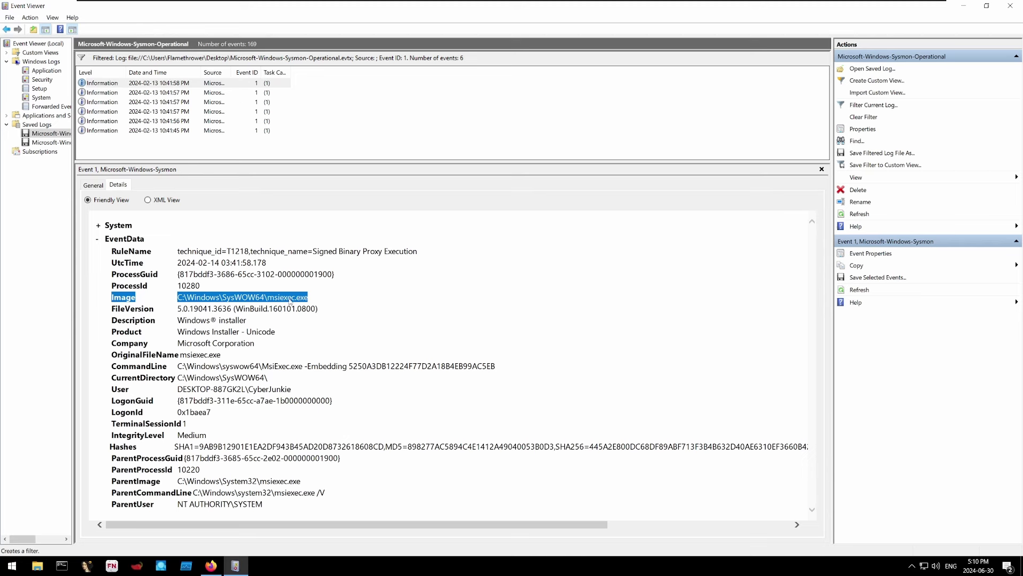
left_click(229, 303)
double_click(226, 297)
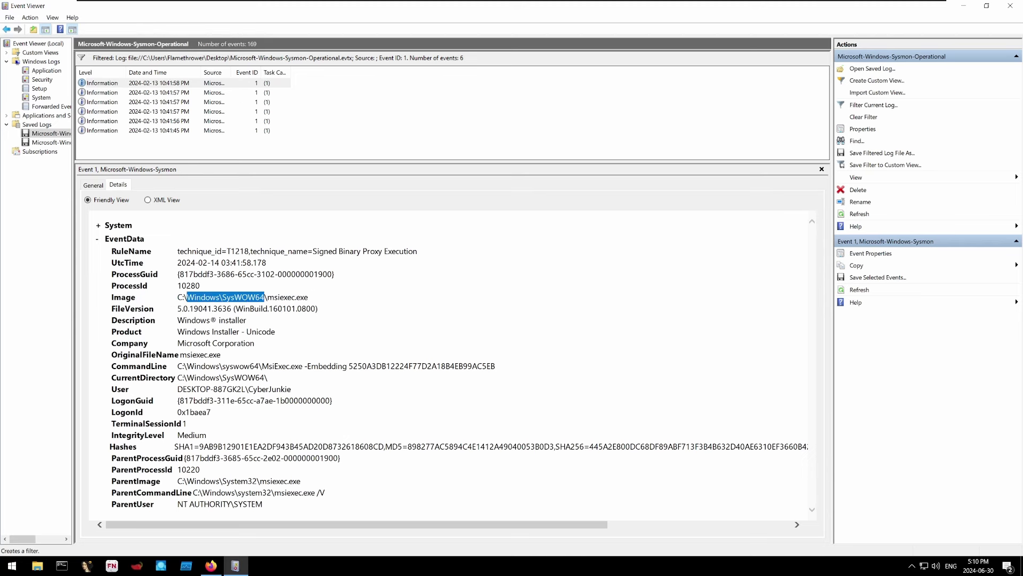
Review the next four process creation events, examining the image file name and folder of the one logged at 10:41:56 PM.
left_click(222, 93)
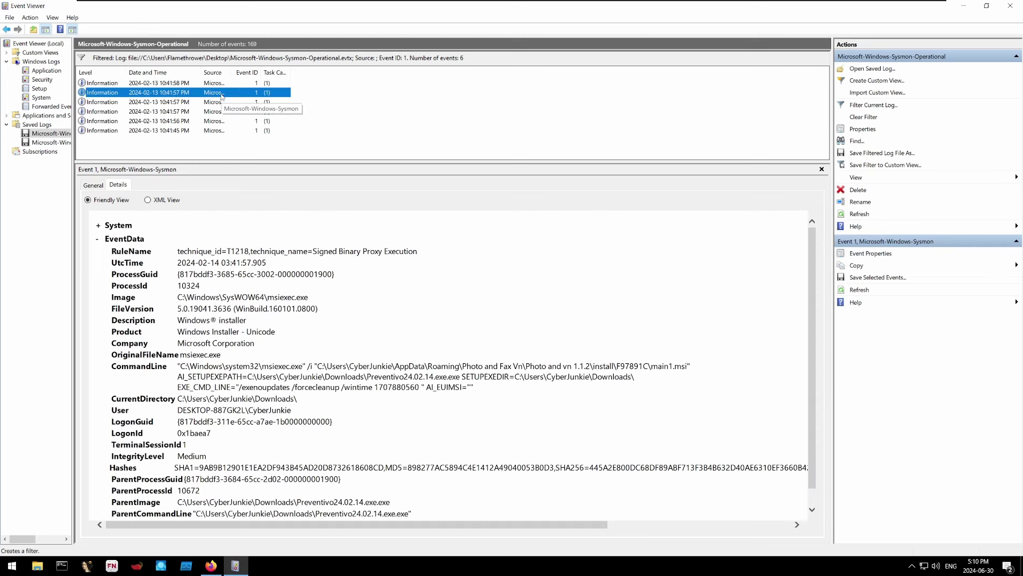
left_click(223, 101)
left_click(226, 112)
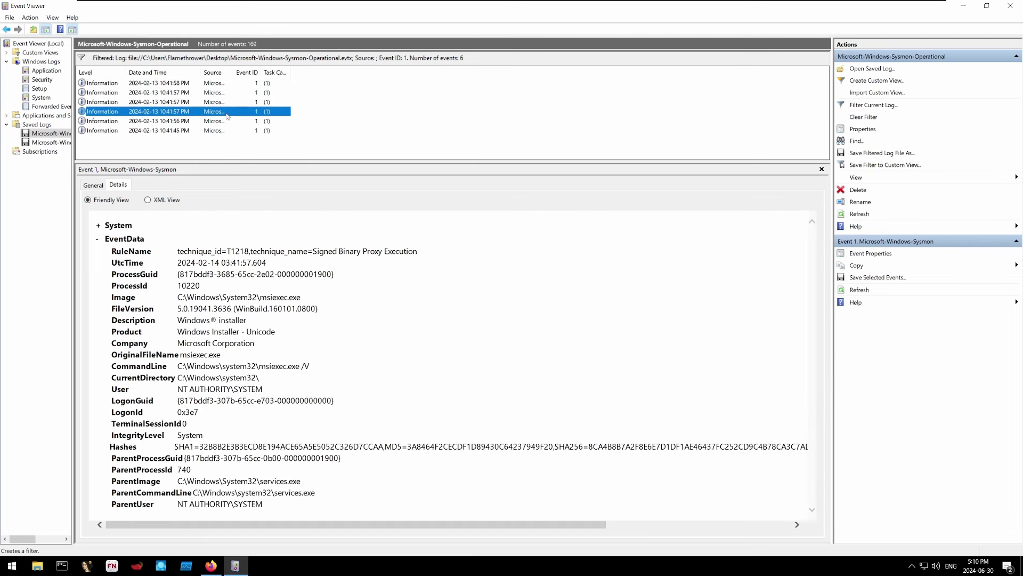
left_click(225, 121)
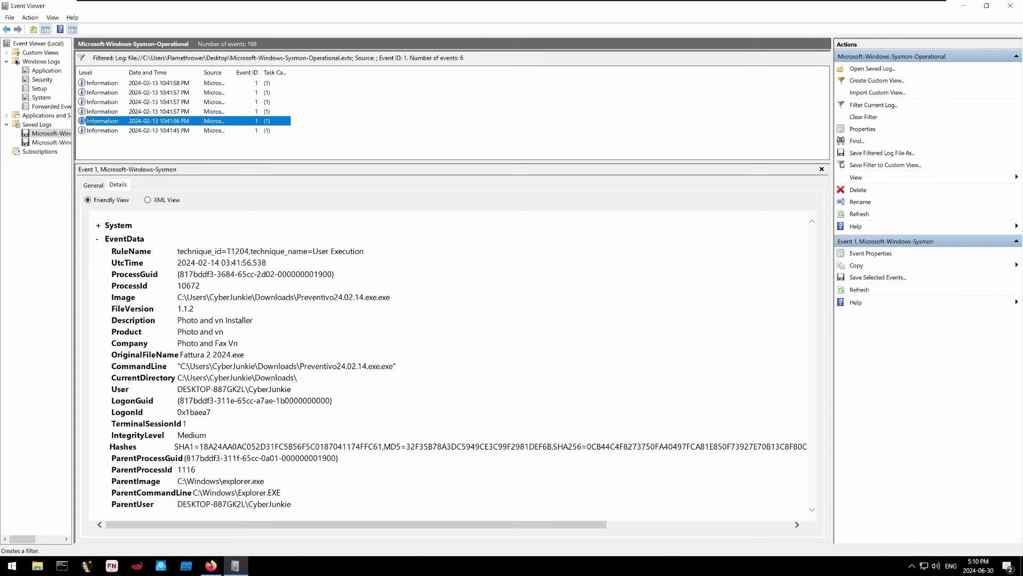
left_click_drag(296, 296, 334, 298)
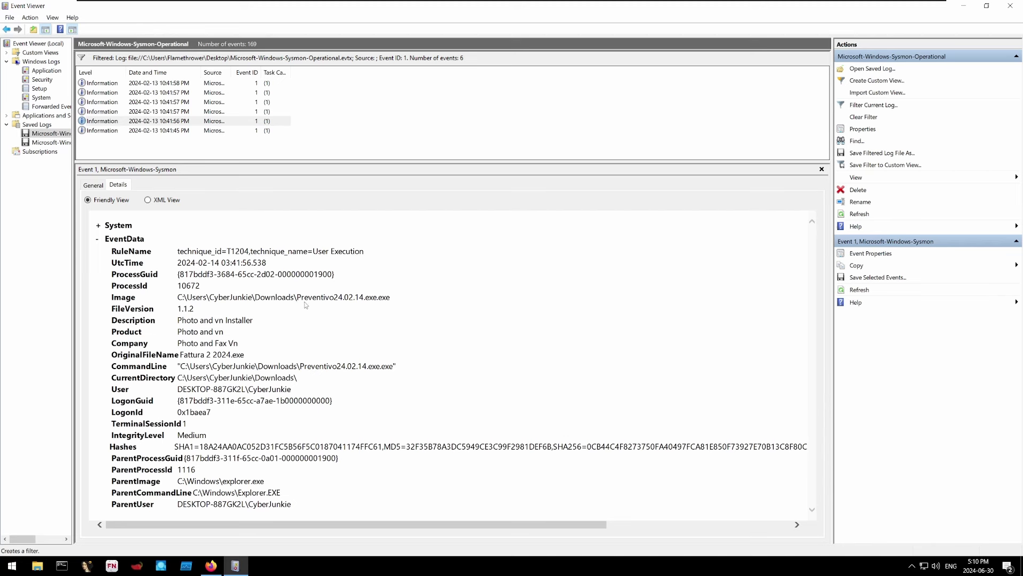
left_click_drag(294, 297, 177, 297)
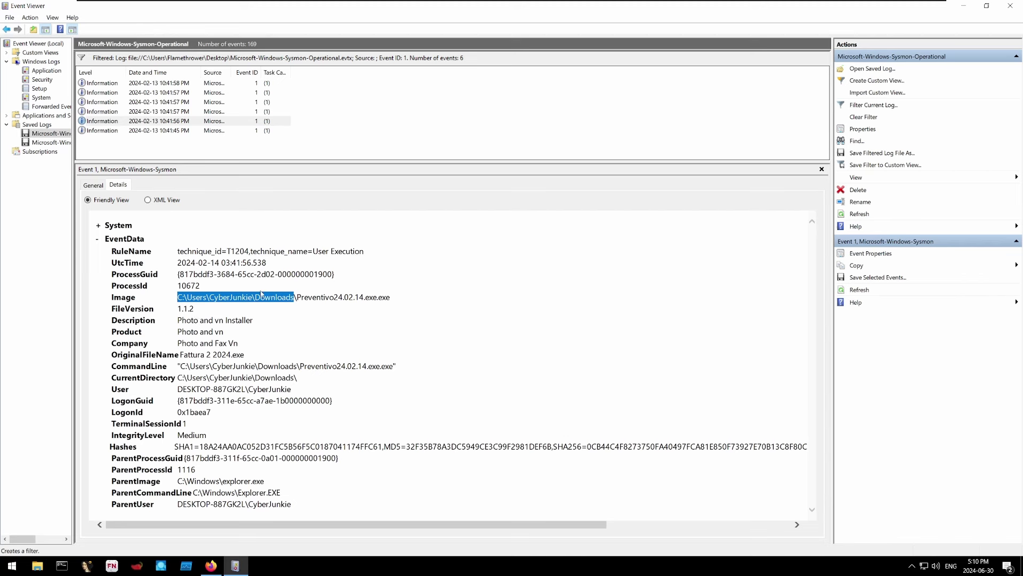
Expand the System details of the 10:41:56 PM event and copy its SystemTime value.
left_click(232, 120)
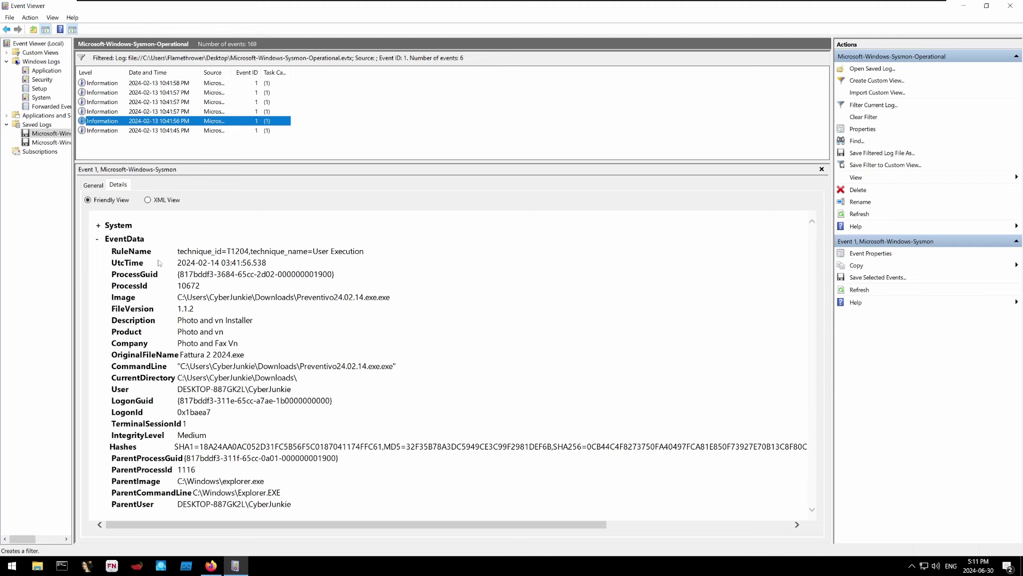
left_click(98, 227)
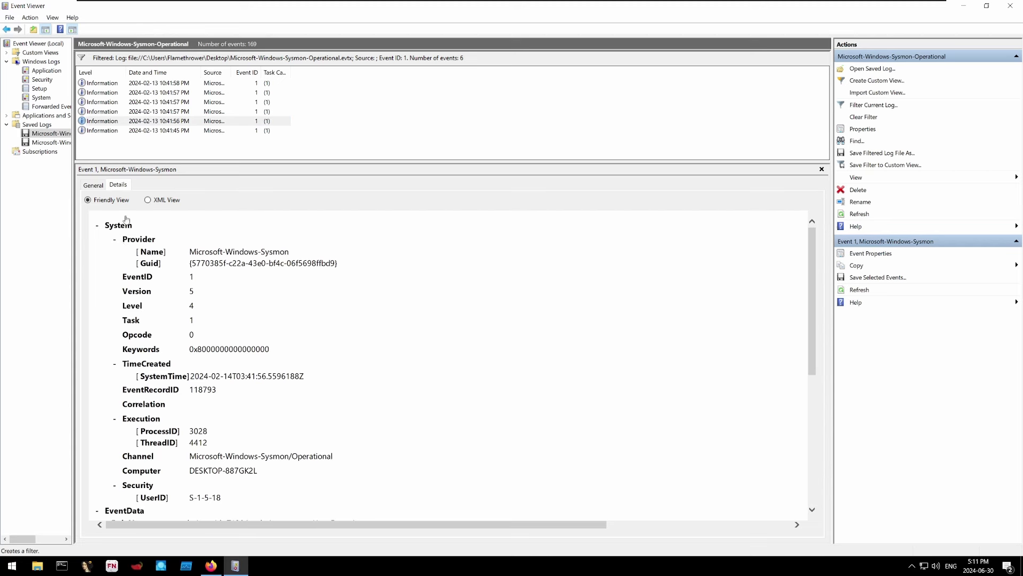
scroll(208, 357, "down", 1)
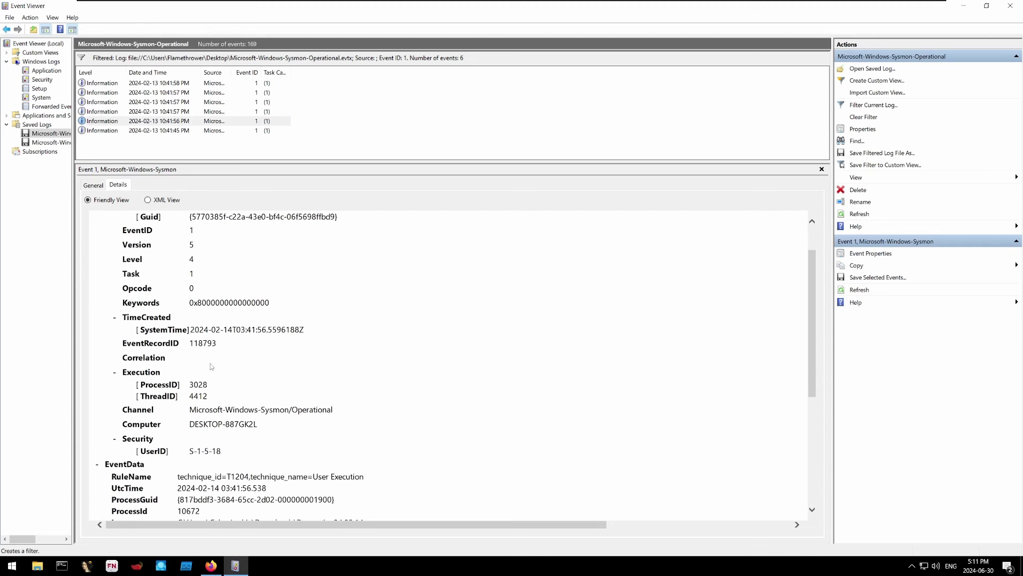
left_click_drag(191, 330, 304, 330)
right_click(303, 331)
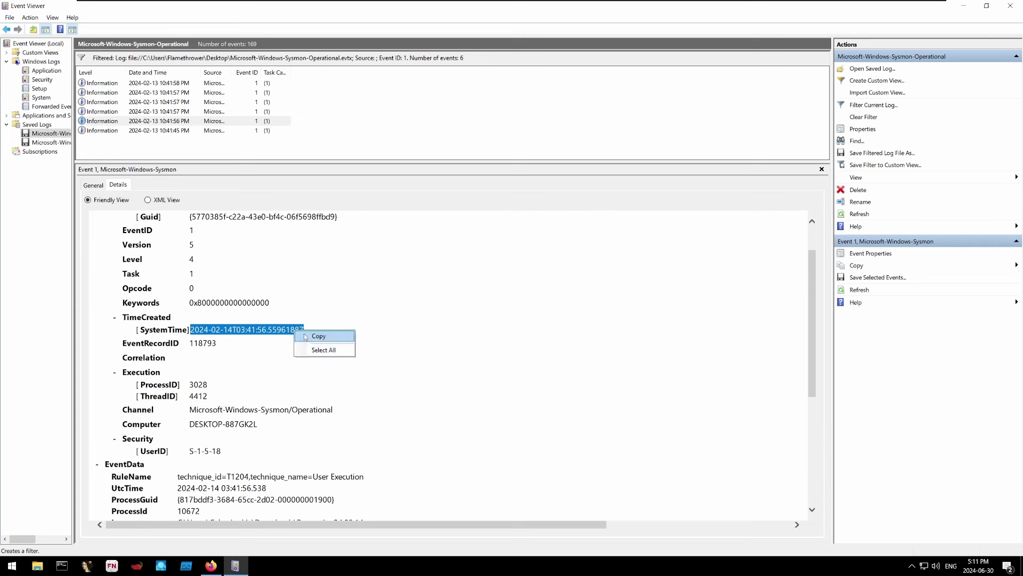
left_click(307, 336)
Paste the copied timestamp into a new Notepad document and annotate it with "-> créattion du processus".
key("super")
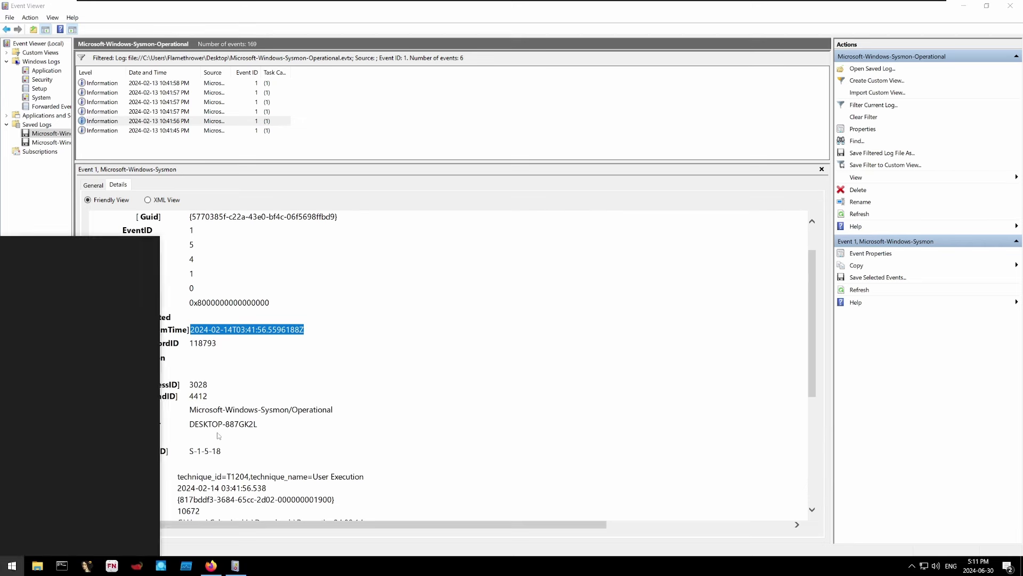
type("note")
key("Return")
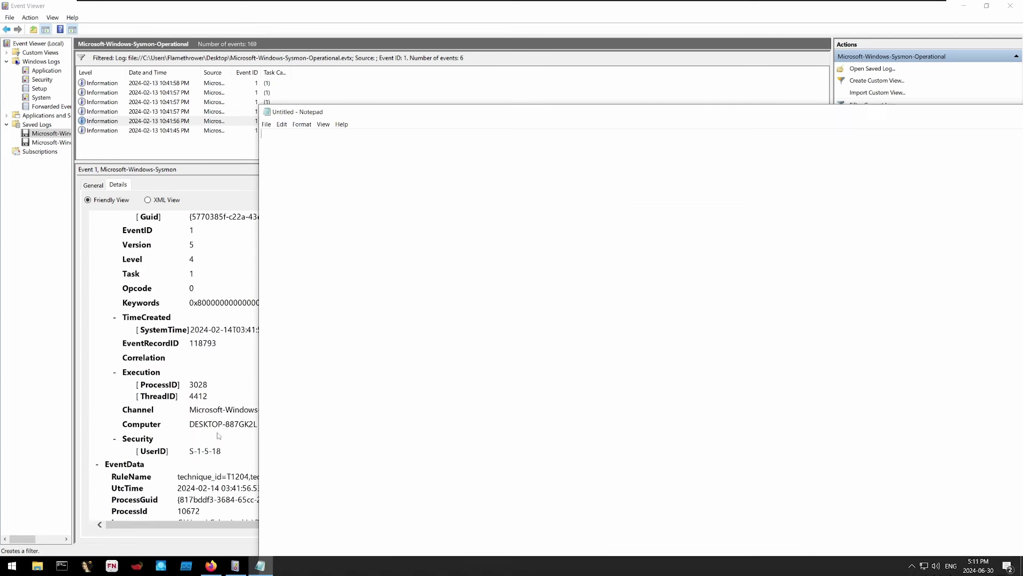
key("ctrl+v")
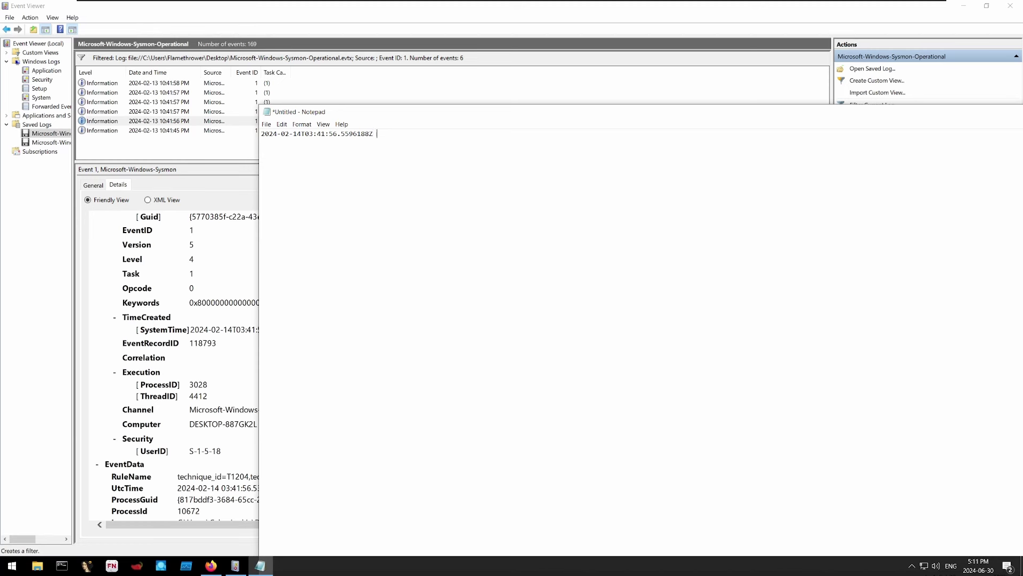
type("-> créattion du processus")
Return to Event Viewer and remove the Event ID 1 filter from the Sysmon log.
left_click(160, 121)
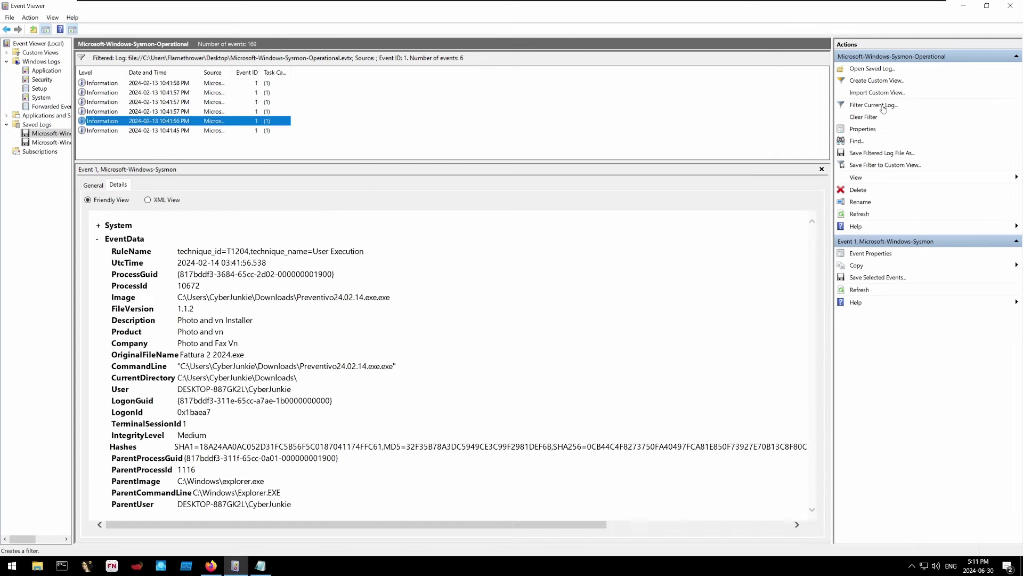
left_click(873, 104)
left_click(437, 288)
key("BackSpace")
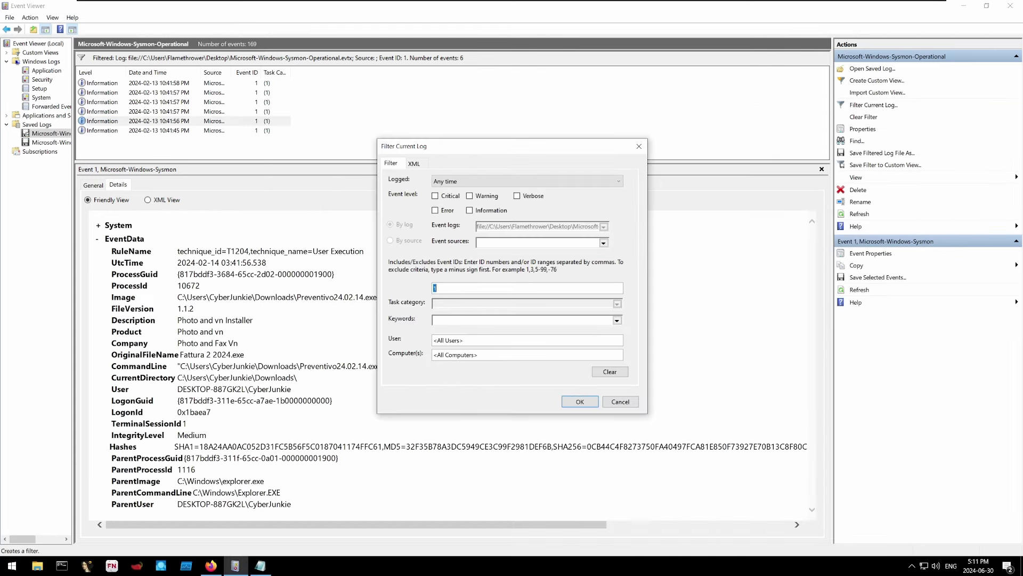
left_click(577, 403)
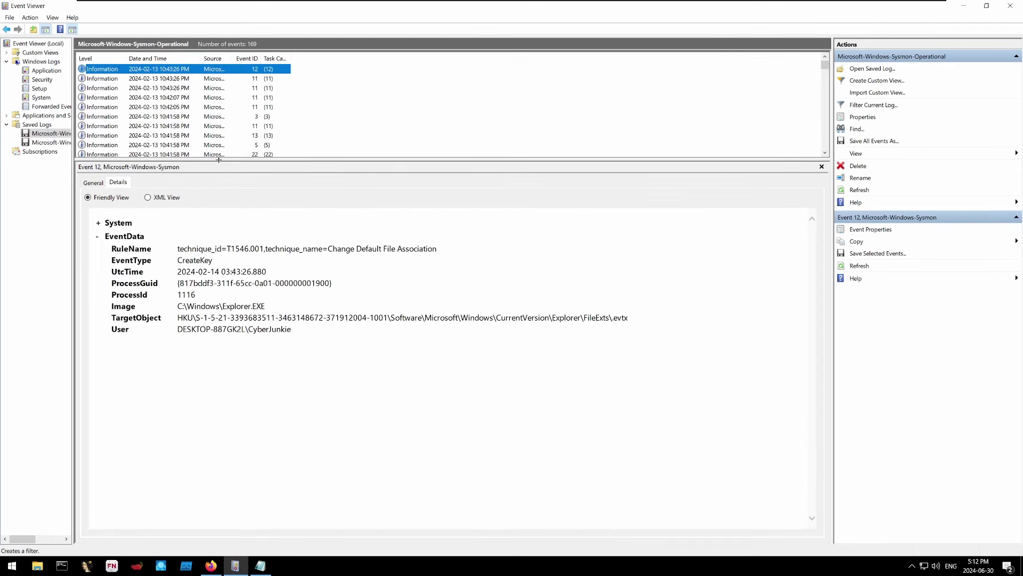
Enlarge the event list and check the process creation timestamp noted in Notepad.
left_click_drag(217, 160, 230, 304)
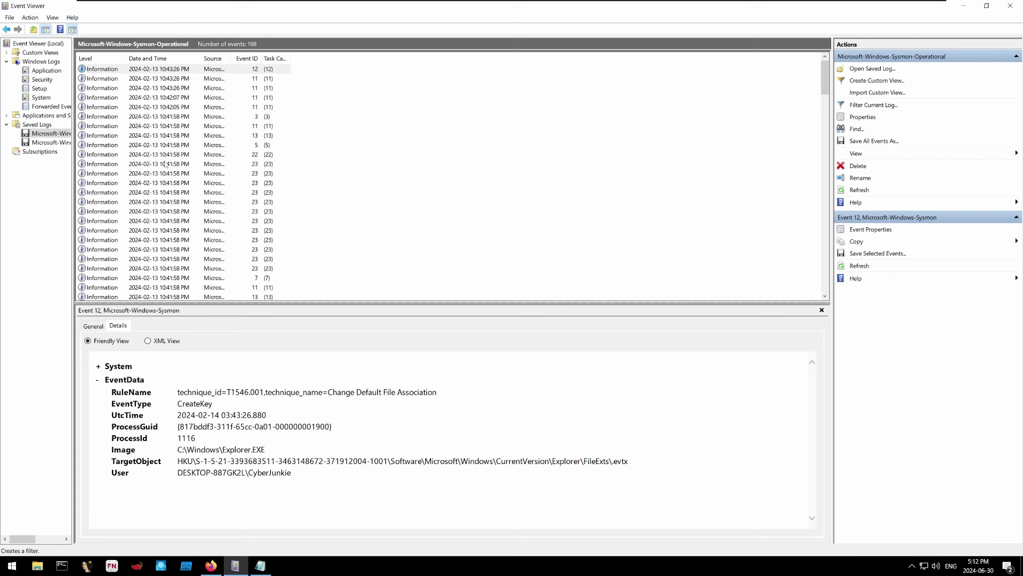
key("alt+Tab")
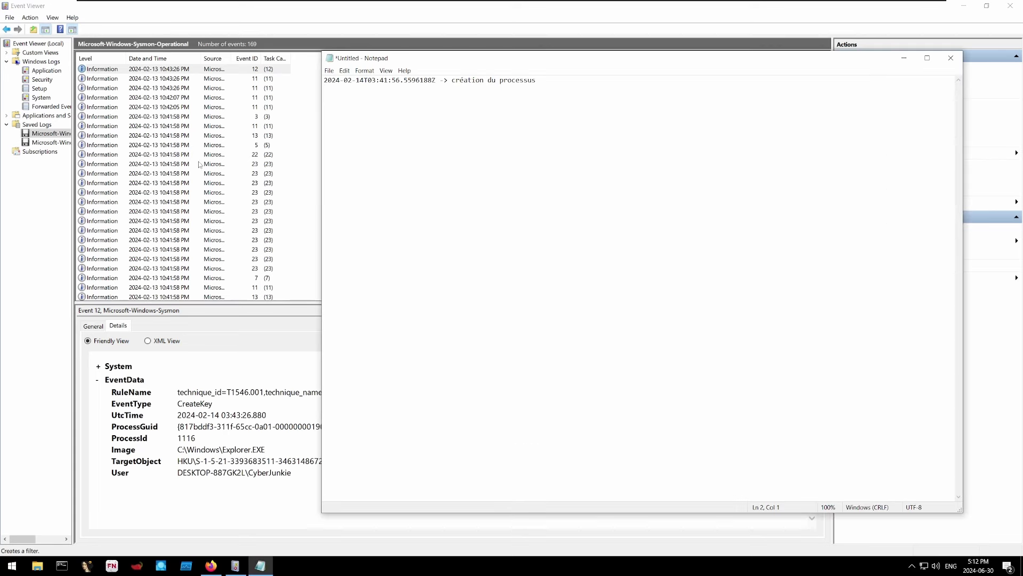
key("shift+Right")
key("shift+Right")
key("shift+Right")
key("shift+Right")
key("shift+Right")
key("shift+Right")
key("shift+Right")
key("shift+Right")
Return to Event Viewer and open the process creation event (Event ID 1) logged at 10:41:56 PM.
key("alt+Tab")
scroll(186, 141, "down", 1)
scroll(181, 178, "down", 20)
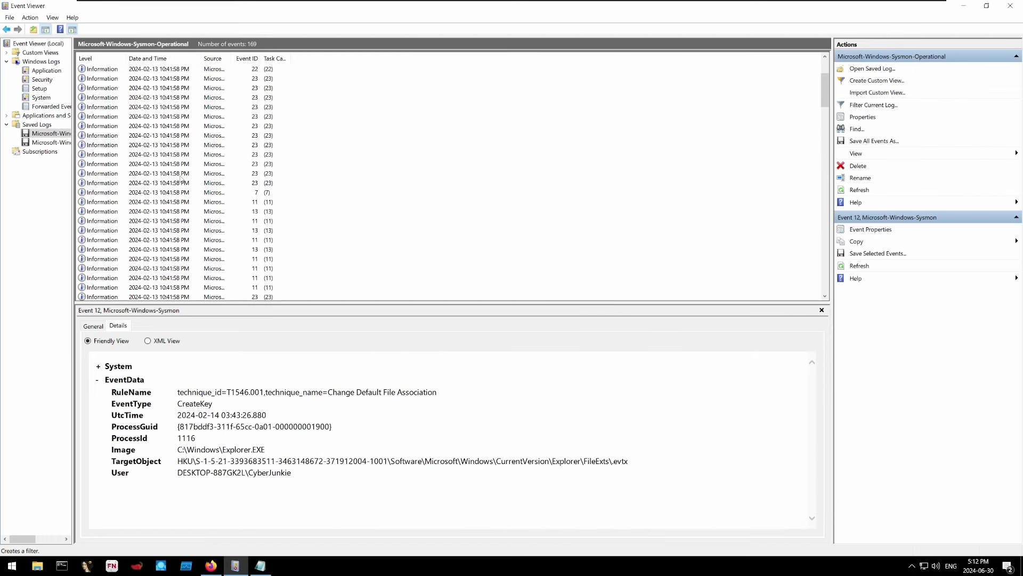
scroll(181, 180, "down", 8)
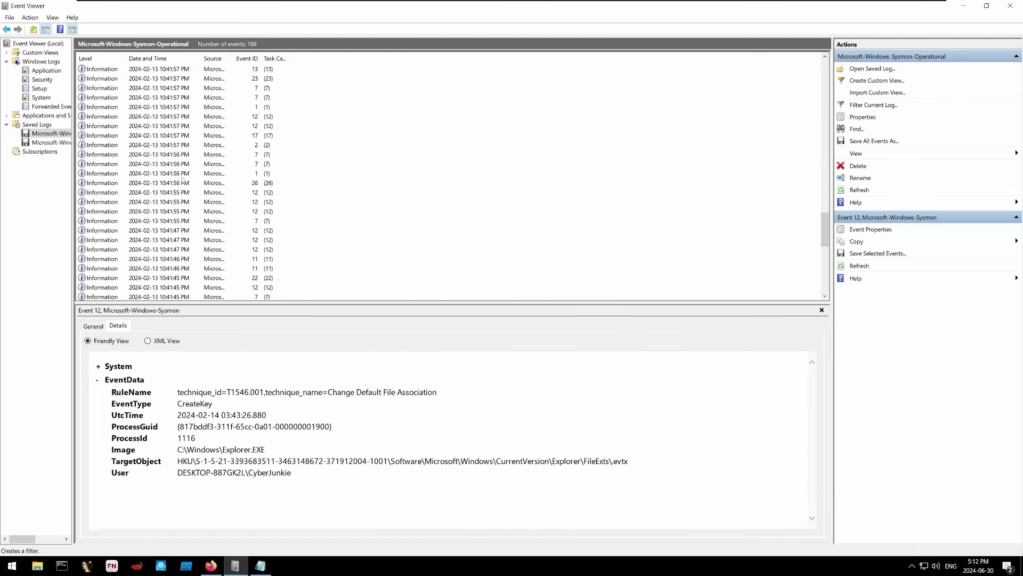
left_click(266, 173)
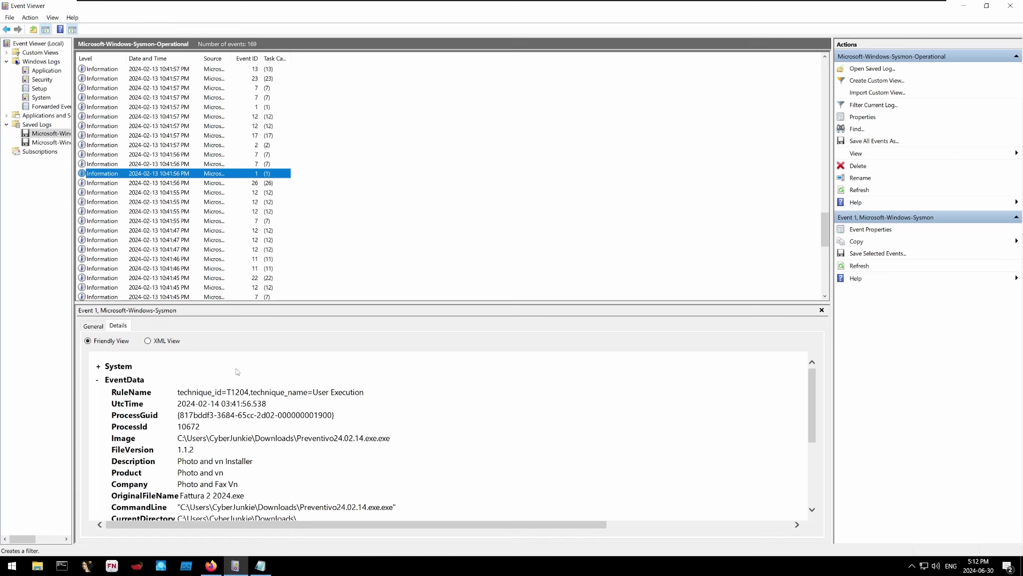
Look through the earlier events and open the upper Event ID 15 entry logged at 10:41:30 PM.
scroll(179, 176, "down", 2)
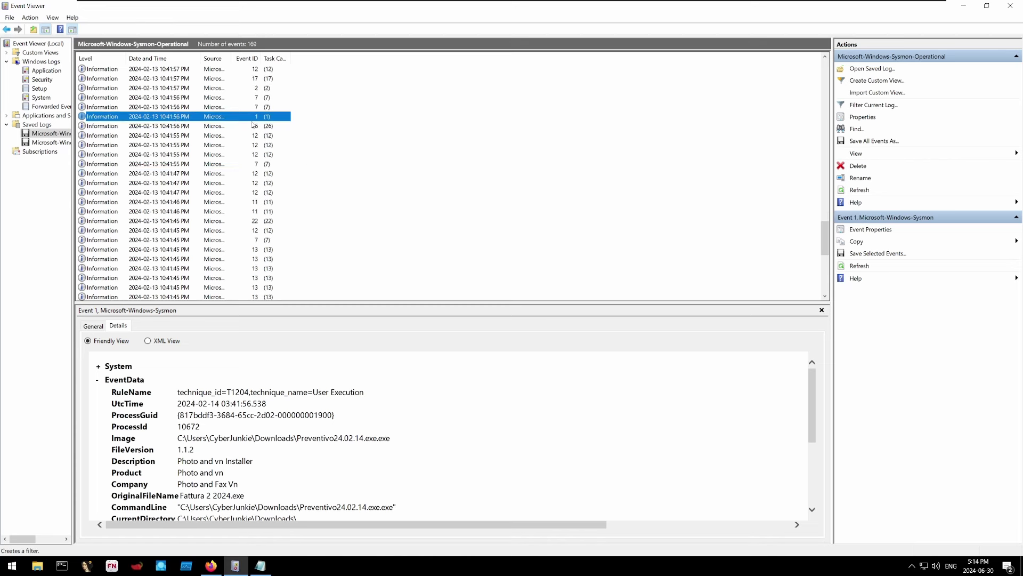
scroll(258, 172, "down", 2)
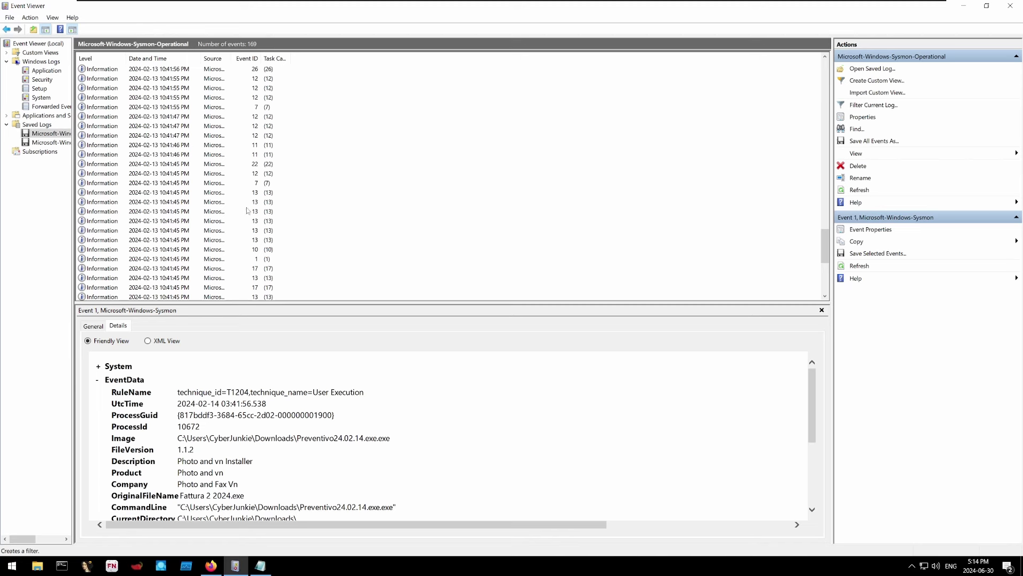
scroll(247, 183, "down", 3)
scroll(247, 186, "down", 2)
scroll(247, 186, "down", 2)
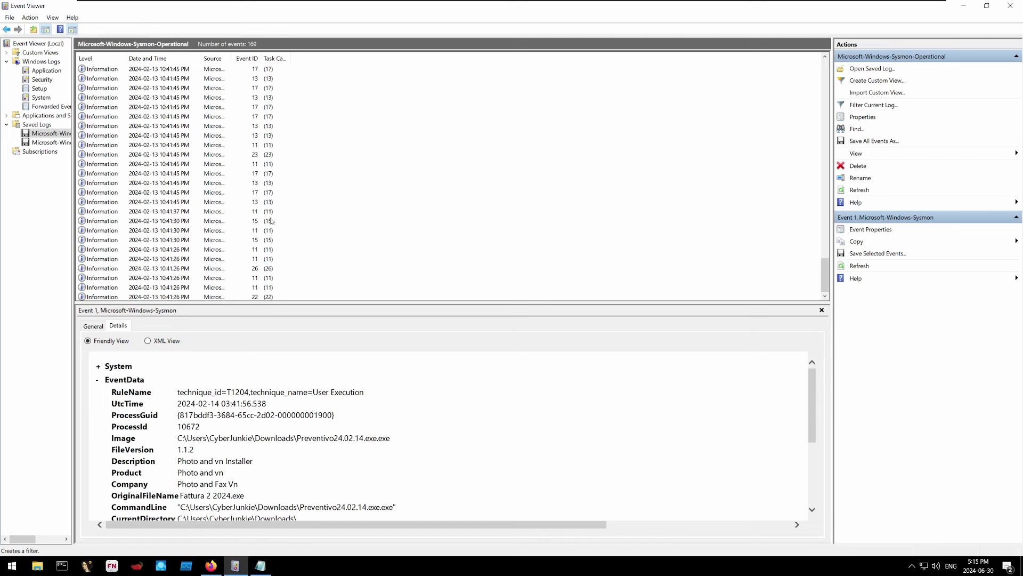
left_click(271, 221)
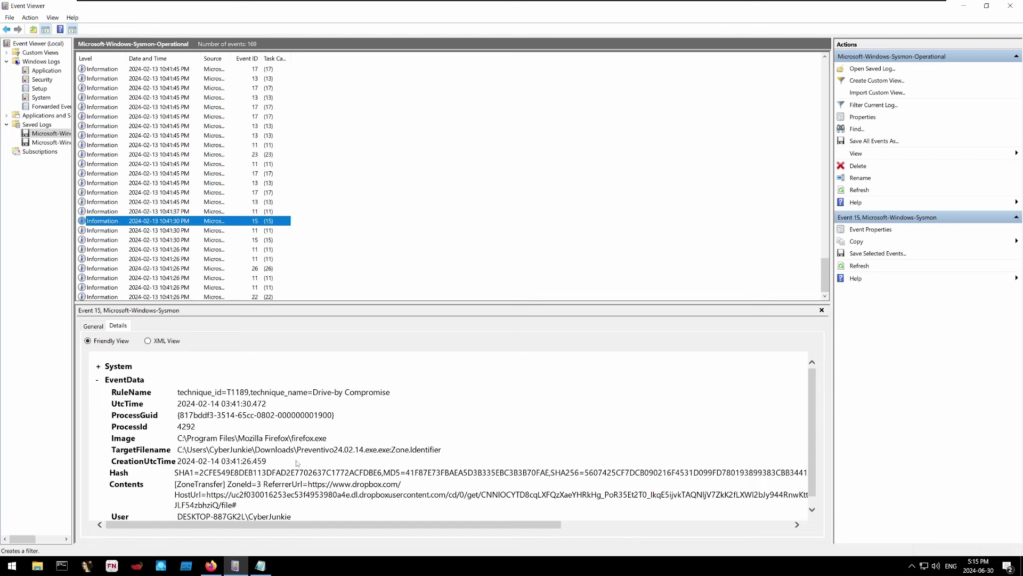
scroll(280, 427, "down", 1)
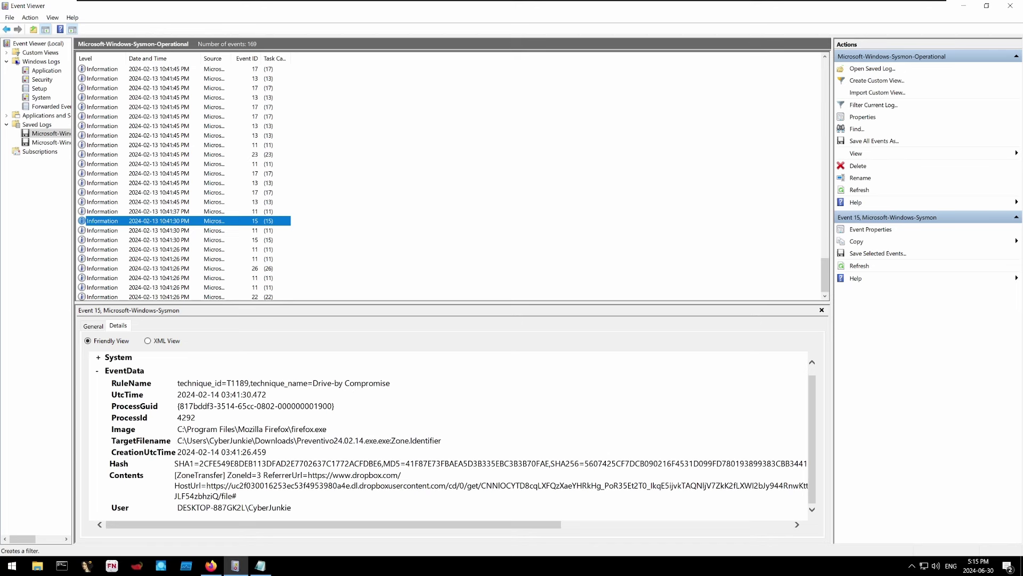
Examine the executable's file name within the TargetFilename of the Event ID 15 entry.
left_click_drag(177, 440, 343, 440)
left_click(414, 438)
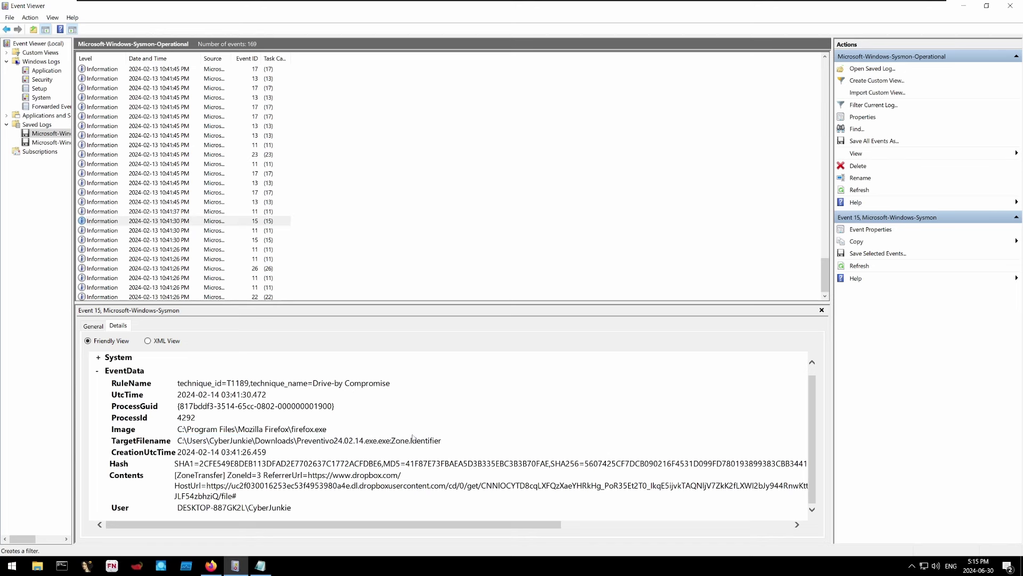
double_click(424, 440)
left_click(431, 437)
left_click_drag(297, 441, 392, 442)
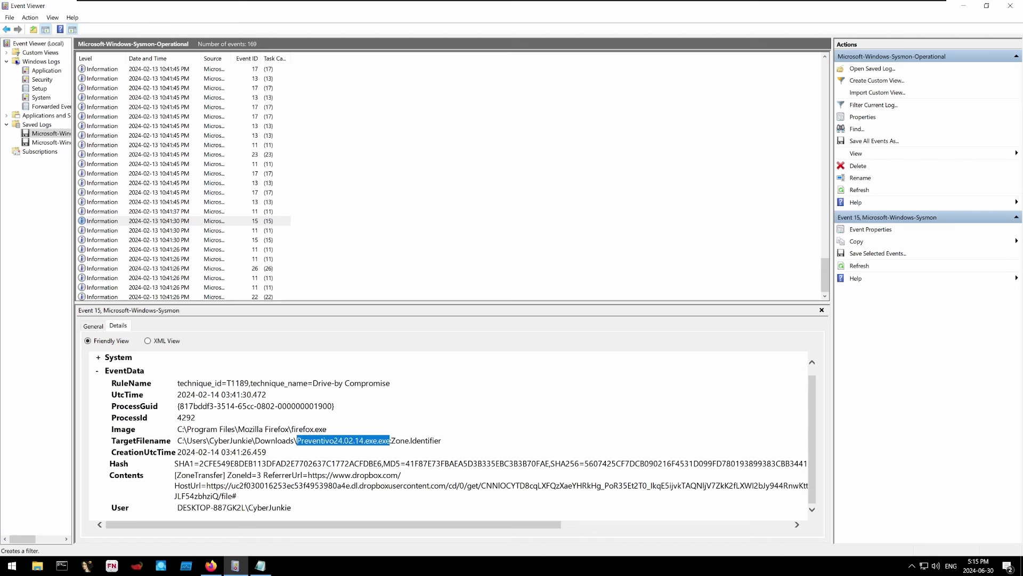
left_click(392, 443)
Examine the ReferrerUrl and HostUrl in the Contents of the Event ID 15 entry to identify the download source.
left_click_drag(308, 475, 402, 475)
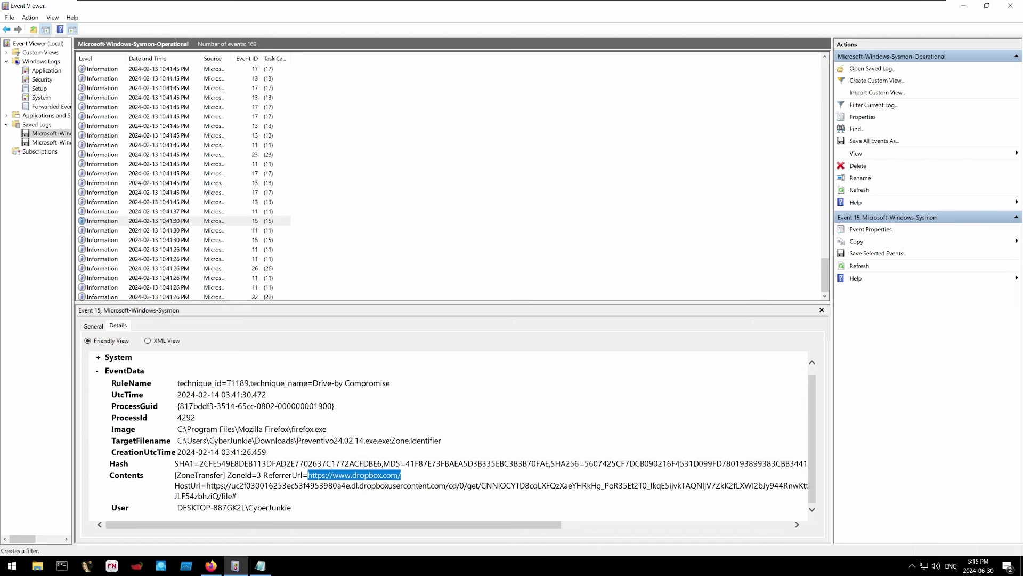
left_click(401, 476)
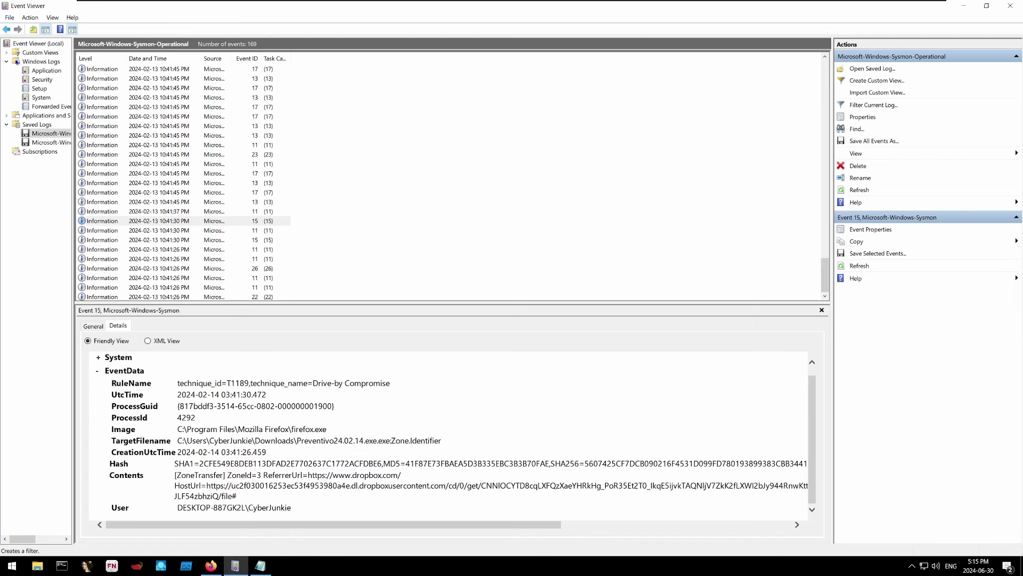
left_click_drag(206, 485, 430, 485)
left_click(449, 482)
Go back to the 10:41:56 PM process creation event in the log.
scroll(254, 185, "up", 5)
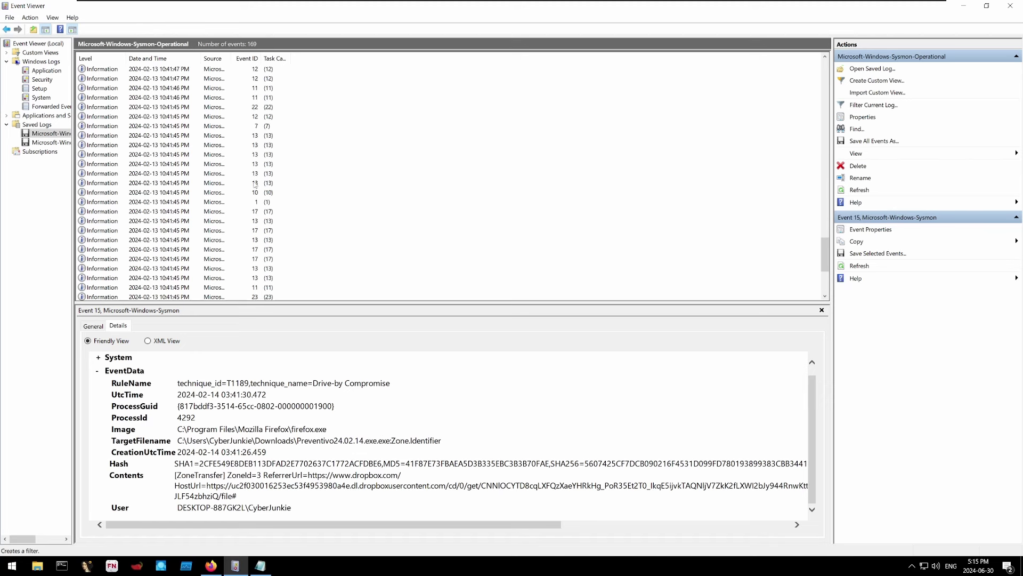
scroll(264, 135, "up", 5)
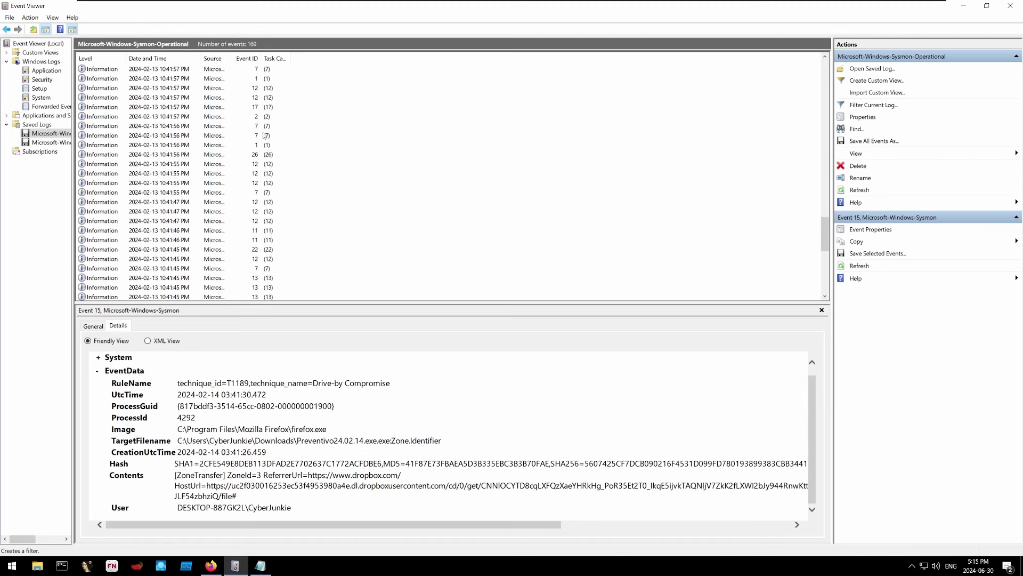
left_click(267, 145)
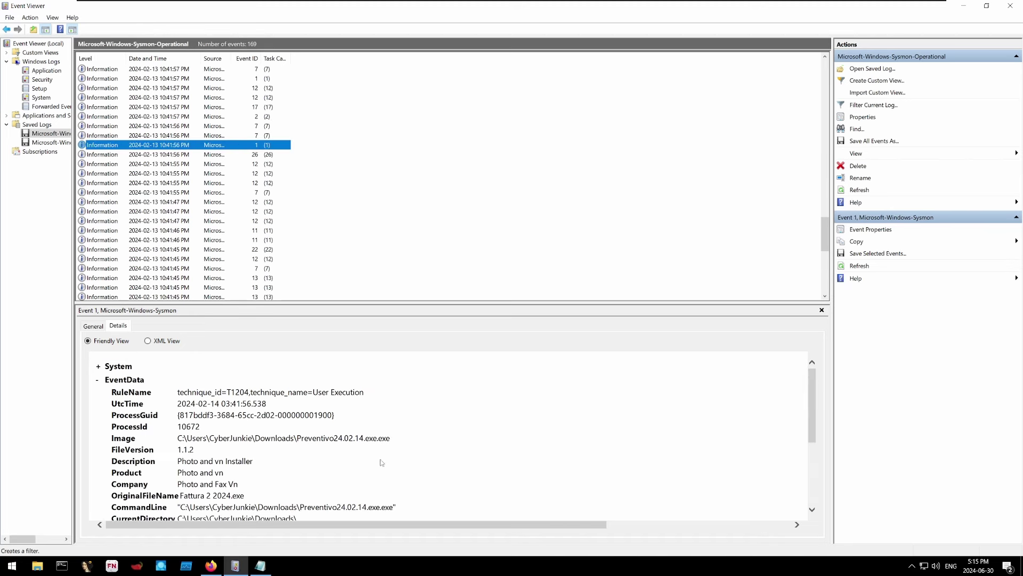
Search the log for "Preventivo24", review the next two matching events, and close the search.
left_click(858, 129)
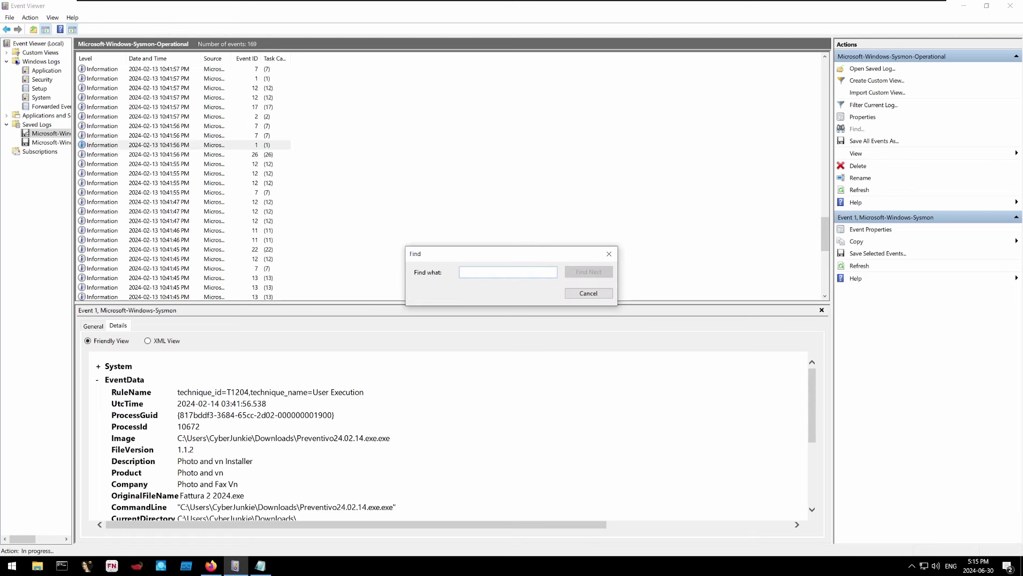
type("Preventiv")
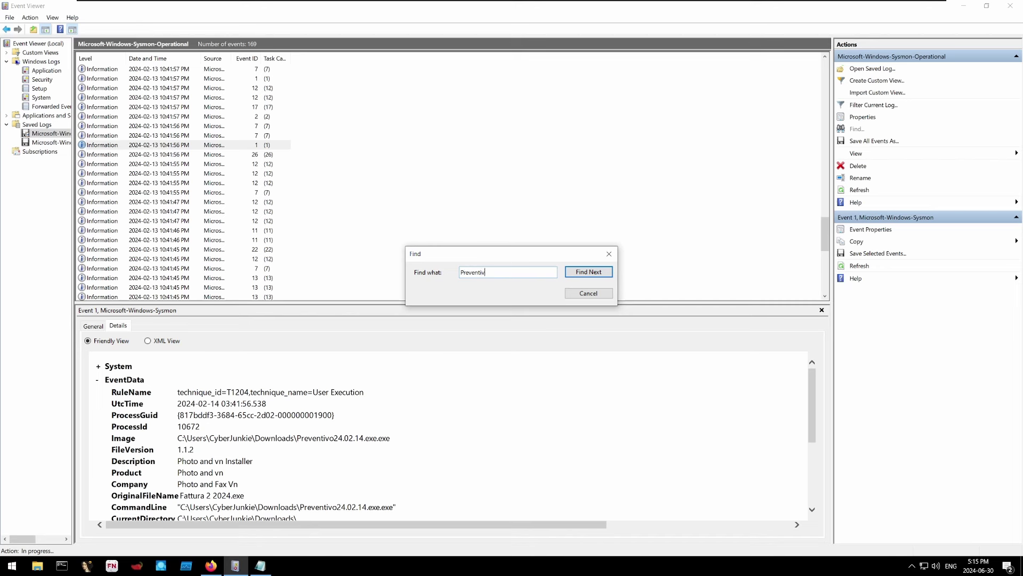
type("o24")
left_click(584, 272)
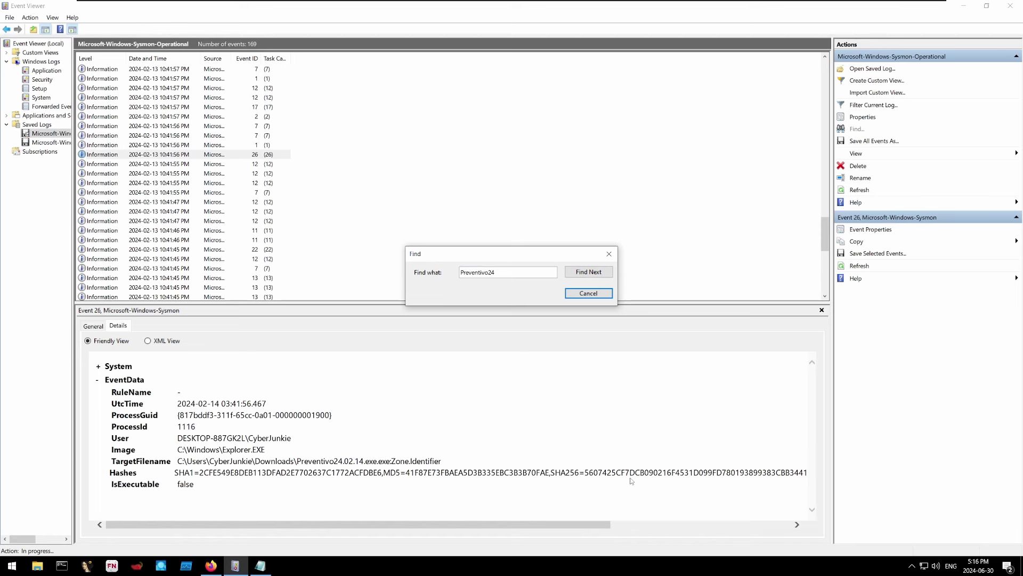
left_click(580, 272)
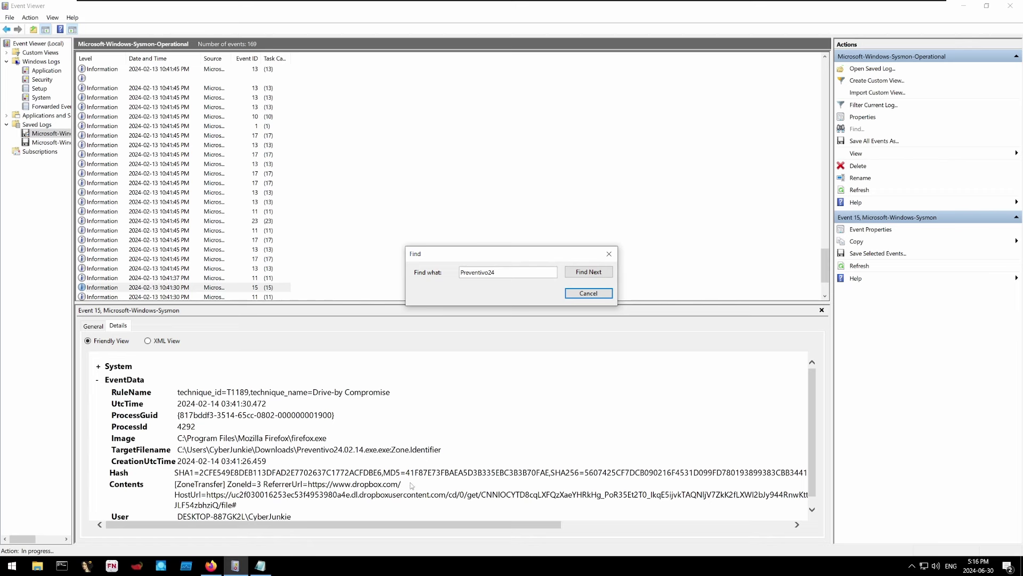
left_click(589, 293)
Compare the 10:41:56 PM process creation event with the Event ID 2 entry logged at 10:41:57 PM.
scroll(287, 238, "up", 4)
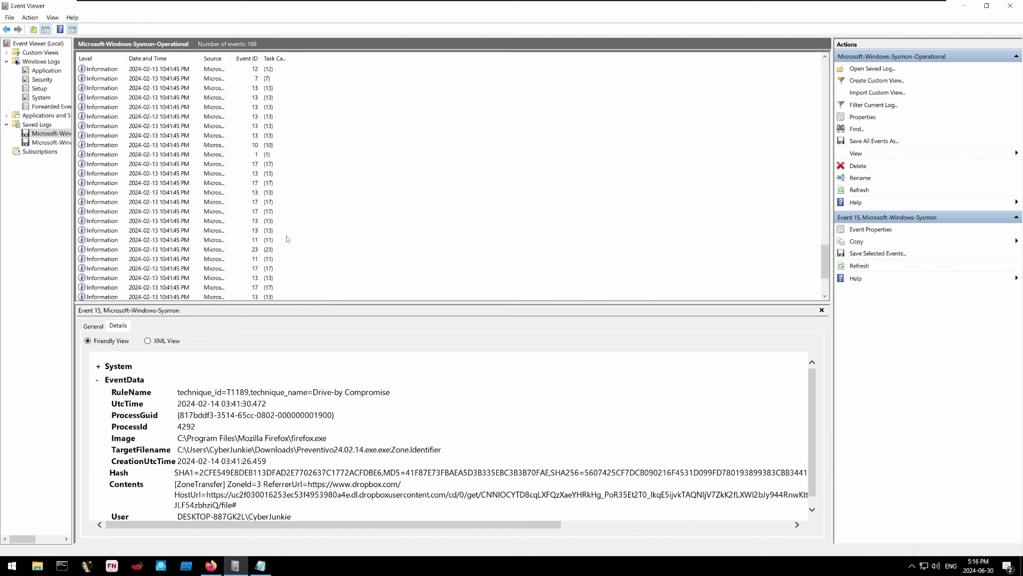
scroll(287, 238, "up", 4)
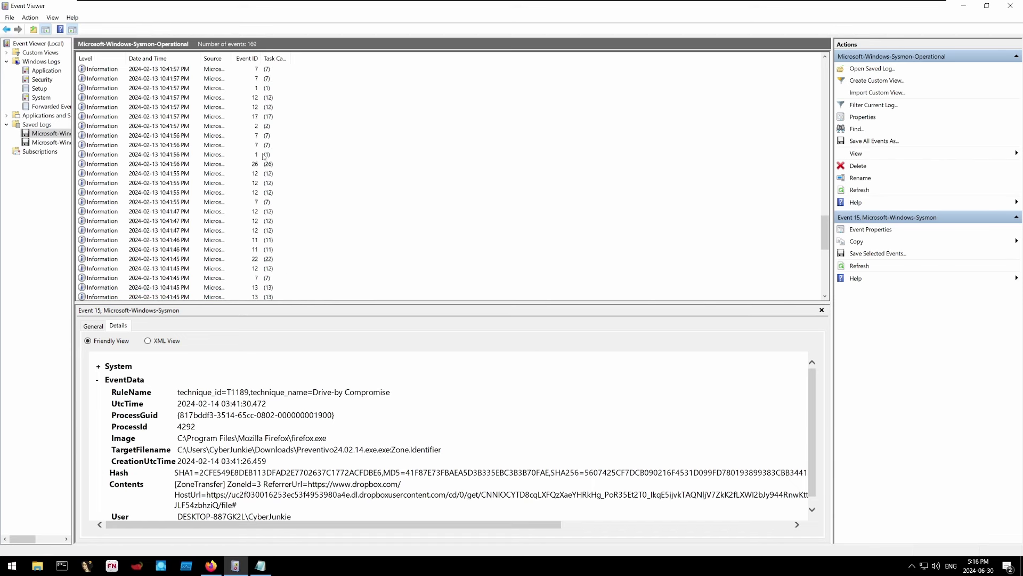
left_click(264, 155)
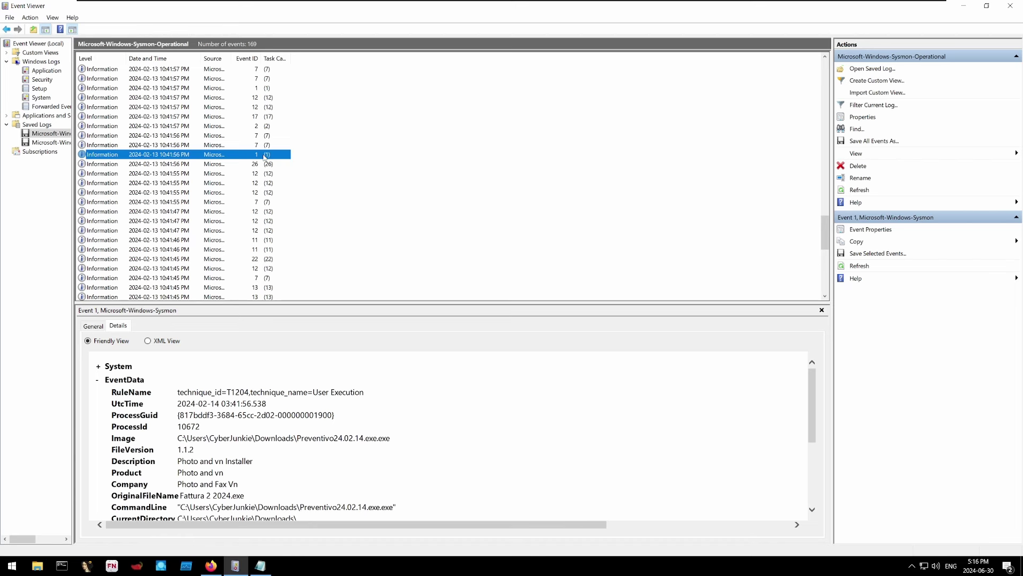
scroll(265, 156, "up", 1)
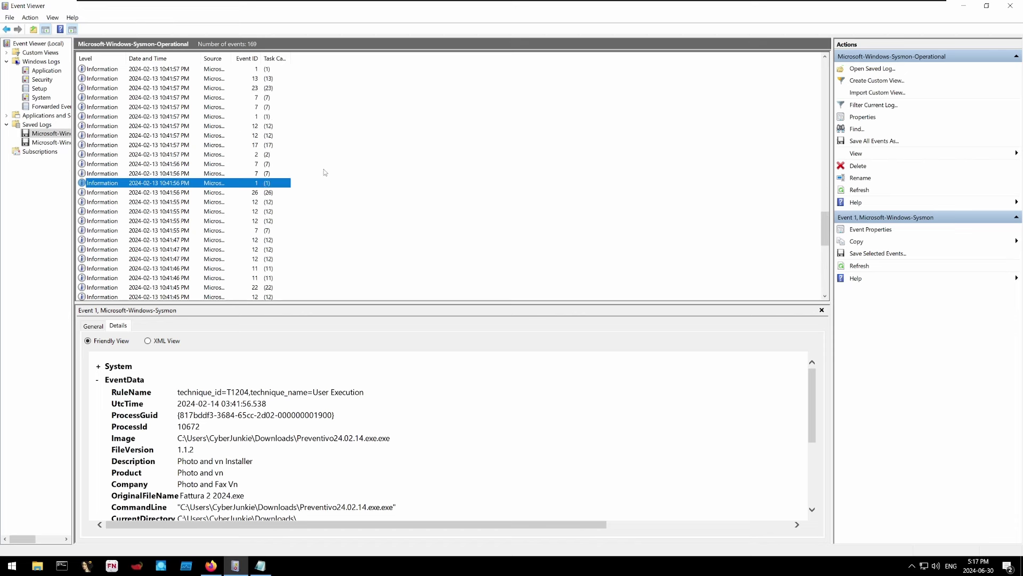
left_click(266, 155)
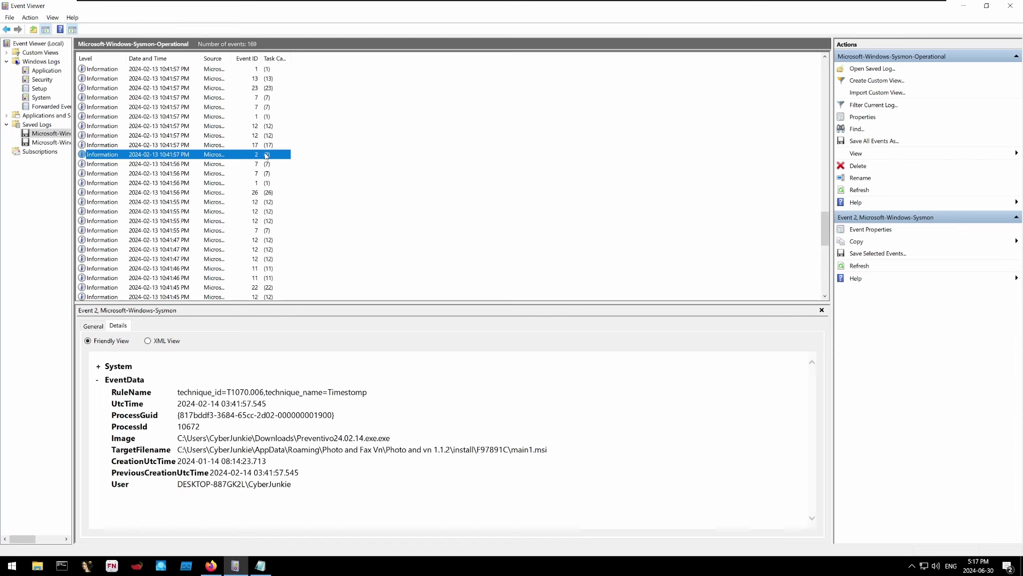
left_click(261, 183)
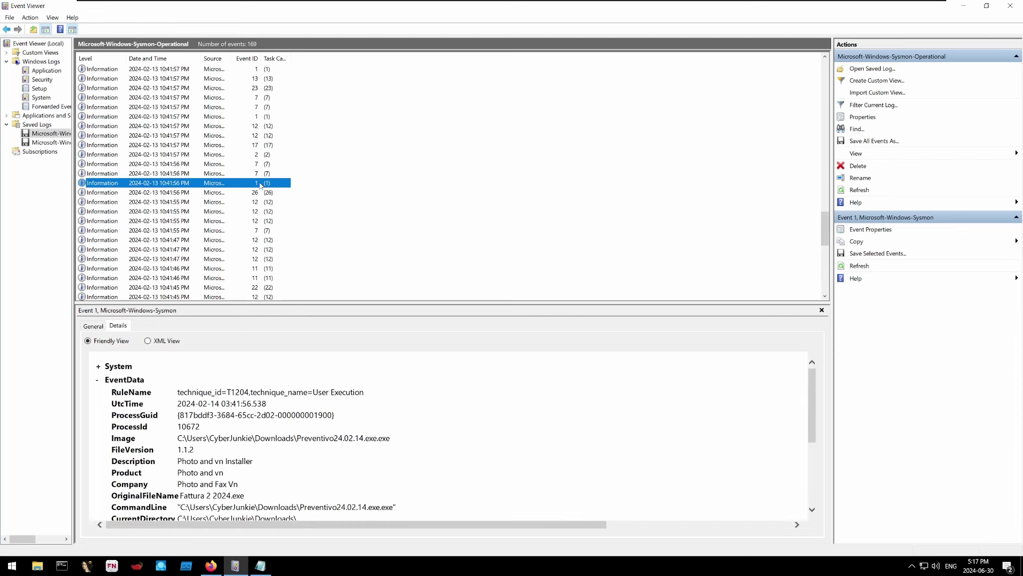
left_click(262, 156)
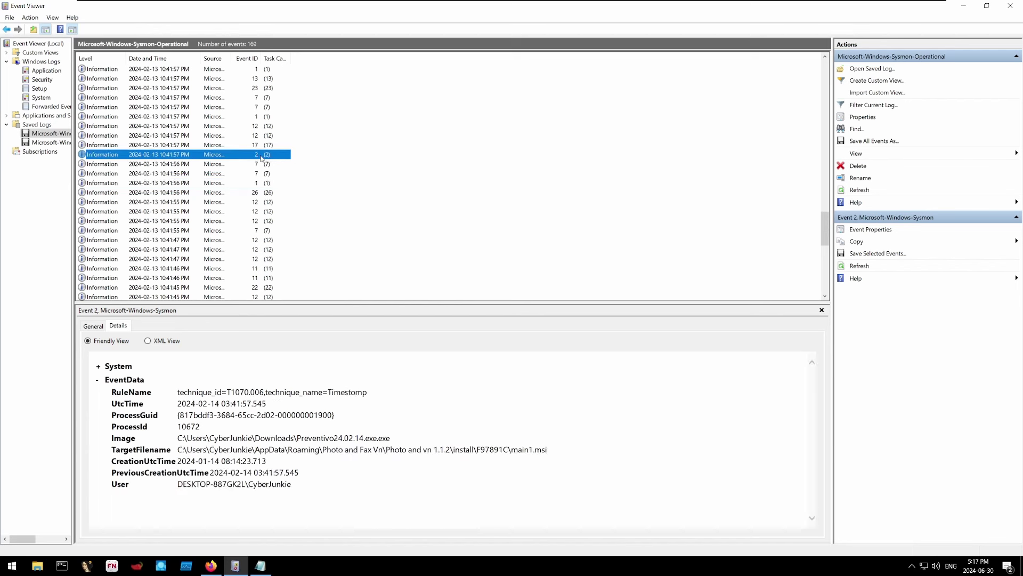
Examine the target file path, CreationUtcTime and PreviousCreationUtcTime of the 10:41:58 PM Event ID 2 entry for the PDF in TempFolder.
scroll(320, 199, "up", 3)
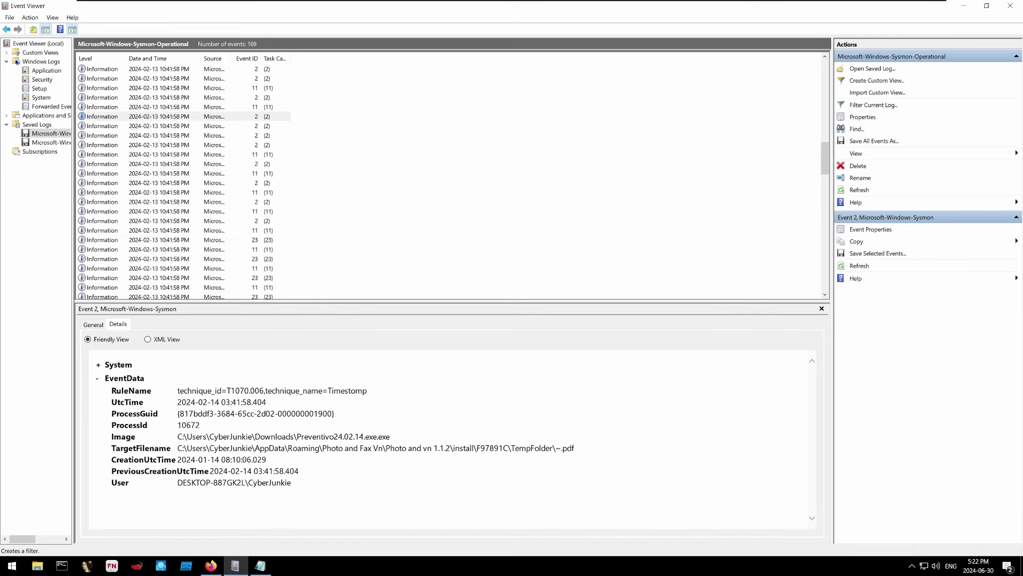
left_click_drag(574, 448, 178, 448)
left_click(331, 474)
left_click_drag(178, 459, 253, 459)
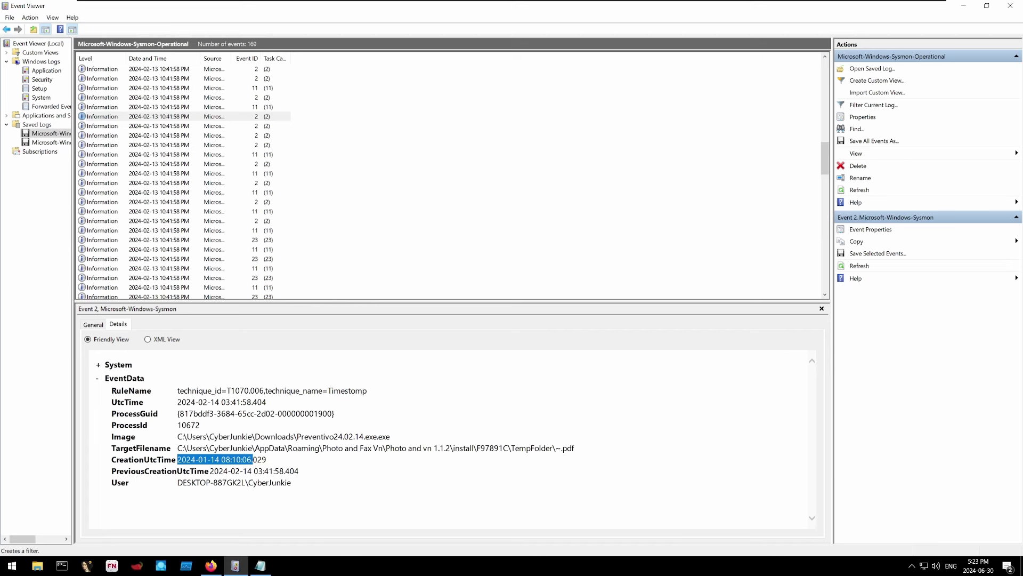
left_click(120, 482)
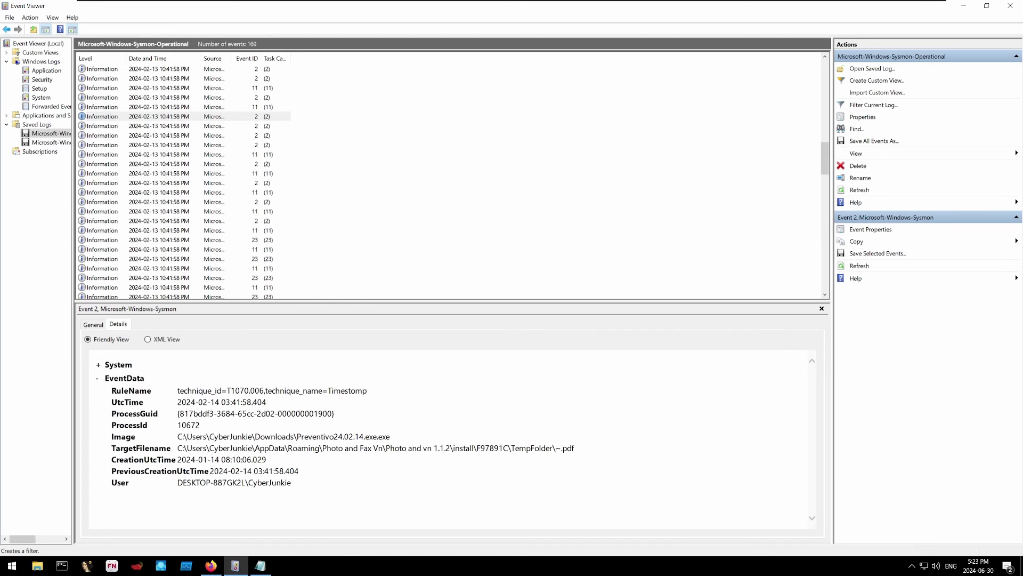
left_click_drag(252, 470, 291, 471)
left_click(392, 484)
left_click(462, 147)
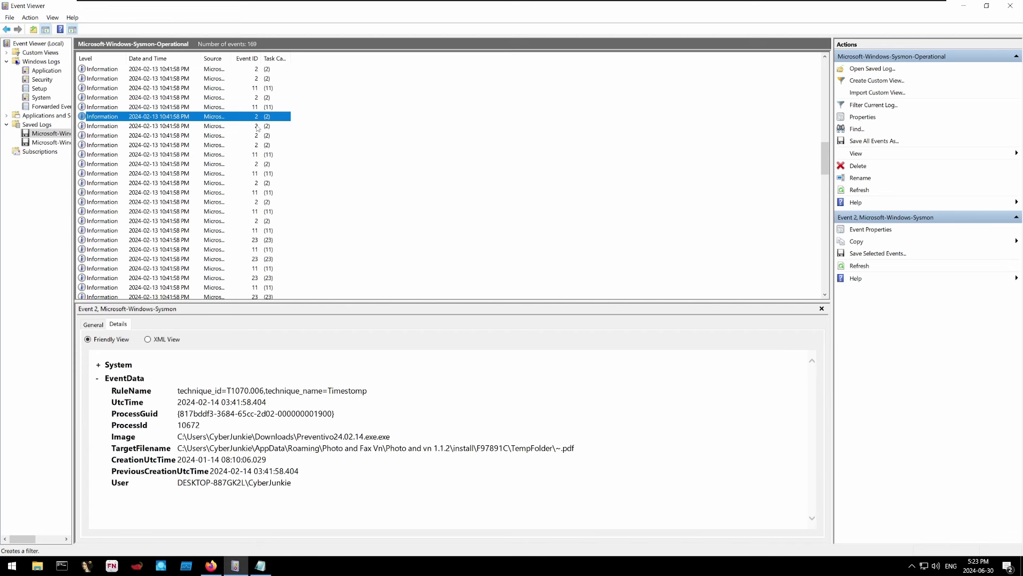
Examine the TargetFilename of the 10:41:58 PM Event ID 11 entries for once.cmd and taskhost.exe.
left_click(257, 155)
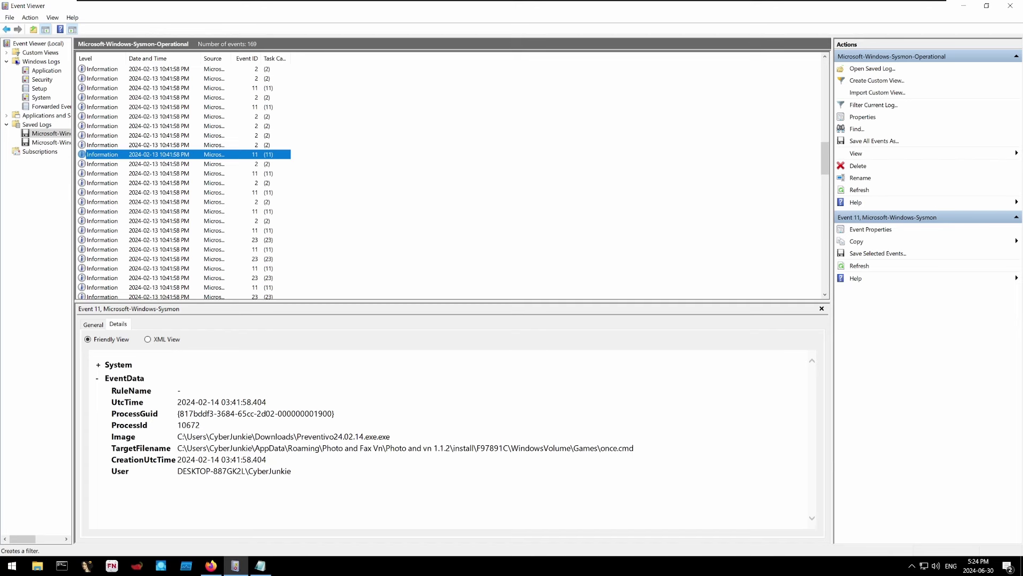
left_click_drag(253, 448, 652, 452)
left_click(641, 453)
left_click(651, 454)
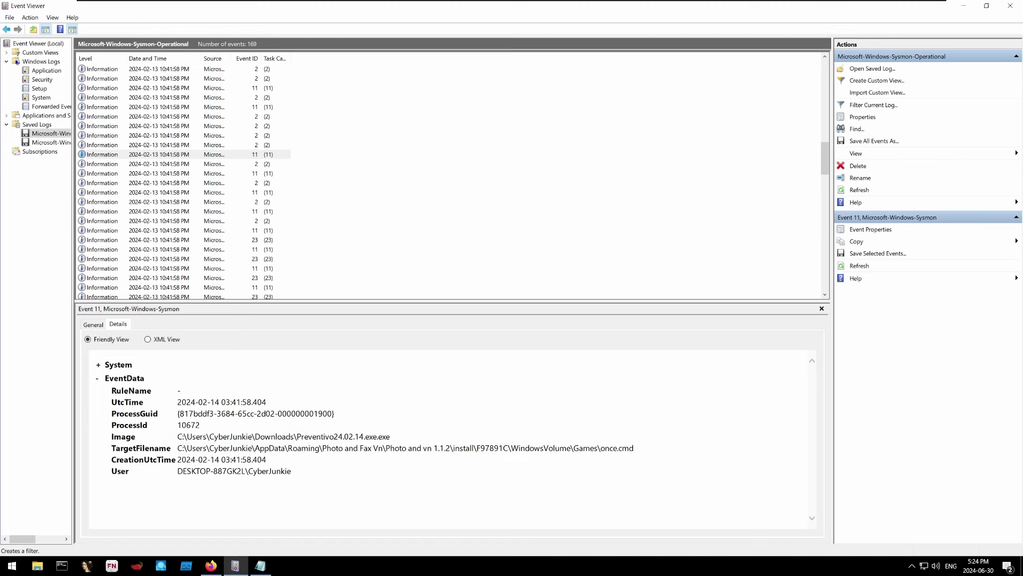
left_click(270, 107)
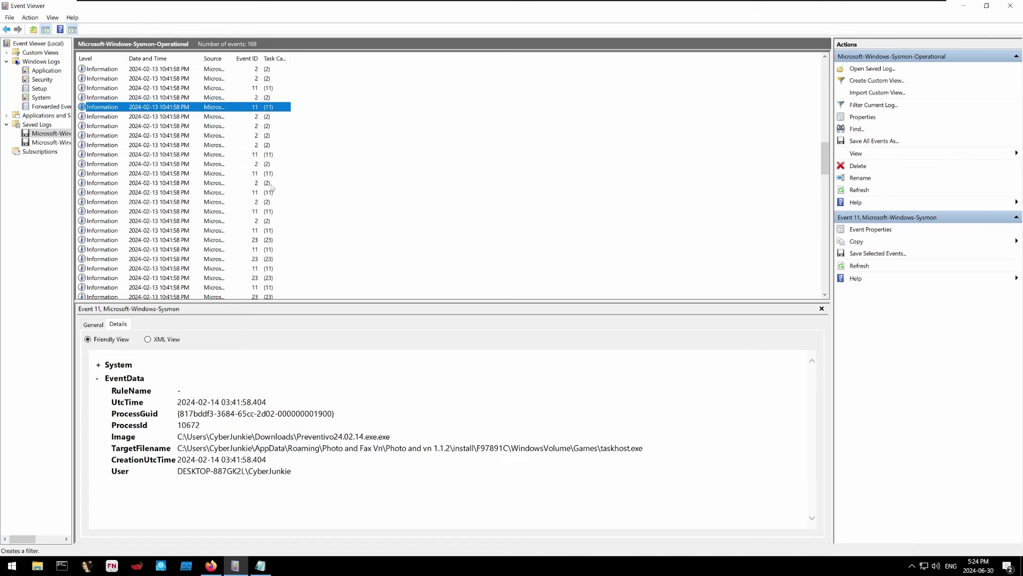
Examine the TargetFilename and Image of two more 10:41:58 PM Event ID 11 entries in the Sysmon log.
left_click(271, 230)
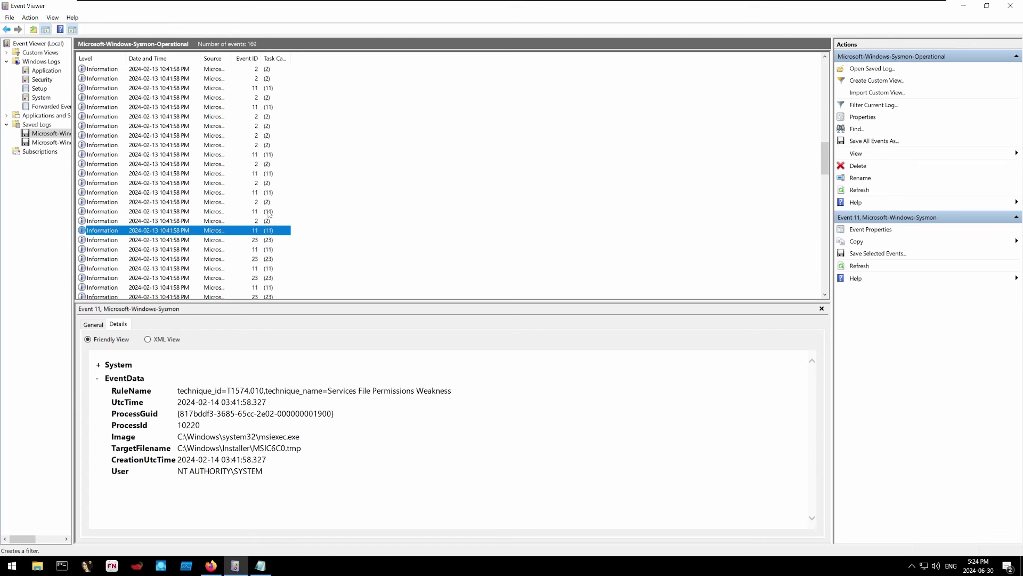
left_click(270, 212)
Examine the Image and QueryName of the 10:41:58 PM Event ID 22 DNS query entry.
scroll(276, 213, "up", 2)
scroll(275, 214, "up", 10)
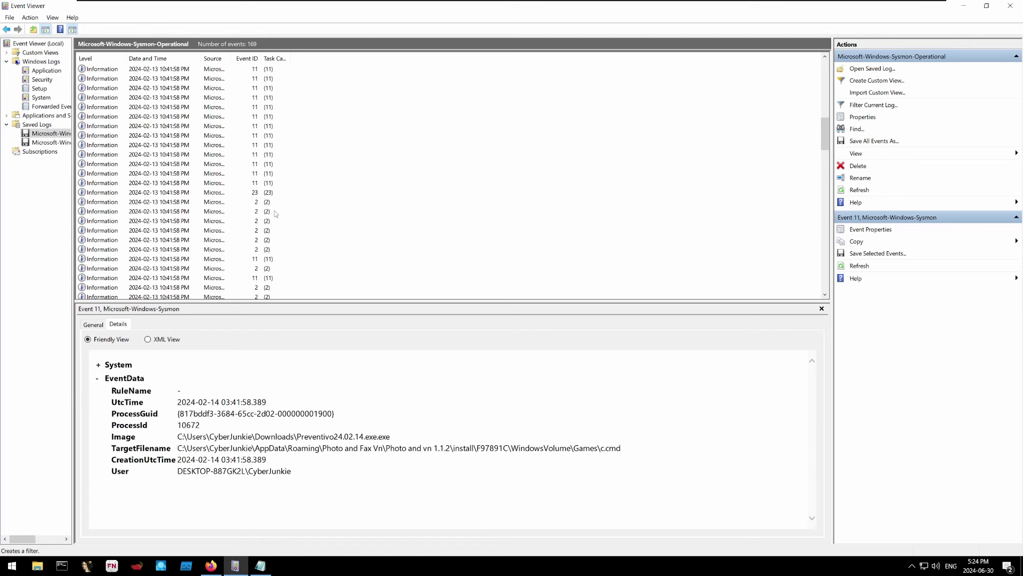
scroll(275, 213, "up", 4)
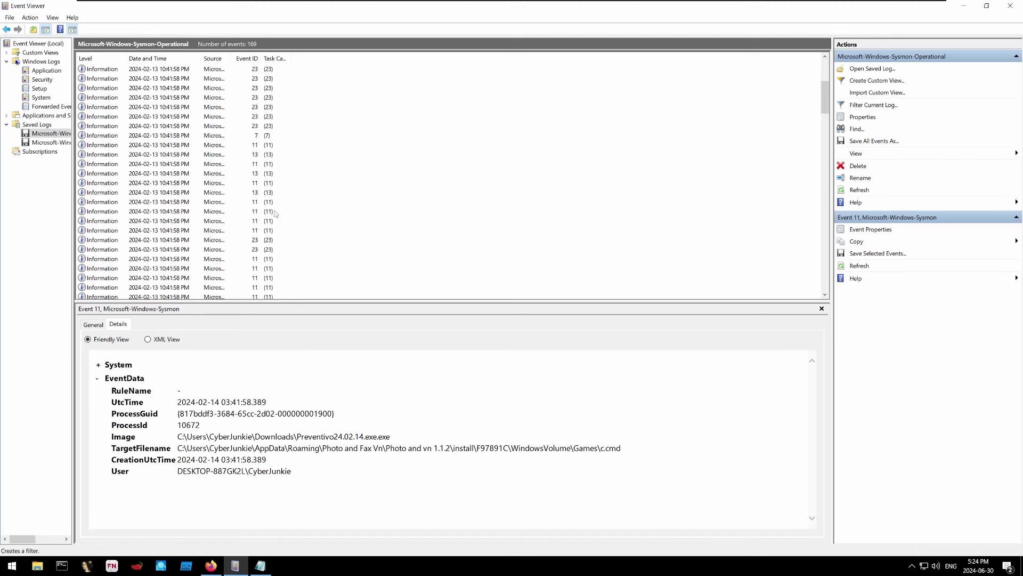
scroll(276, 214, "up", 1)
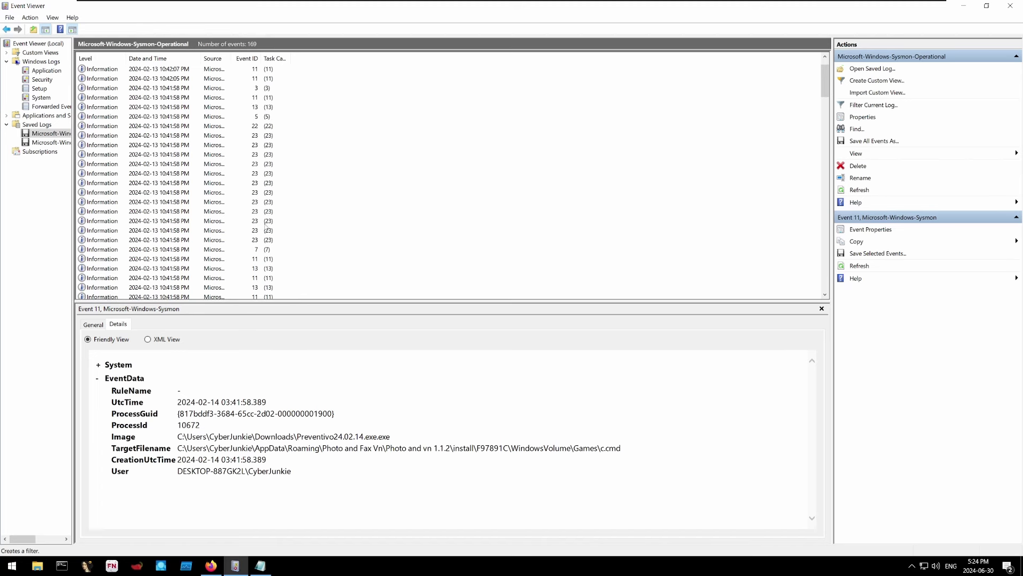
left_click(260, 128)
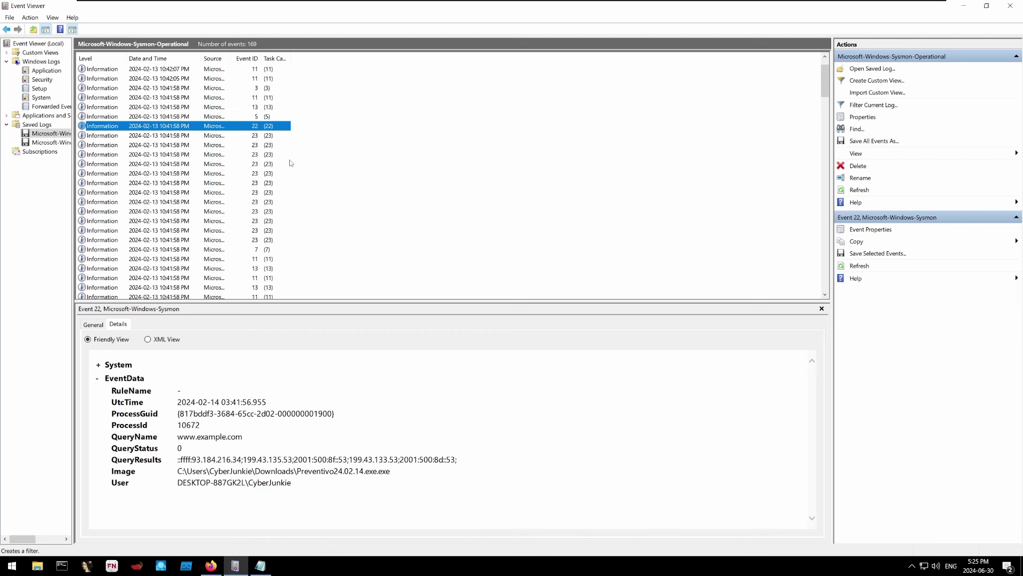
left_click_drag(109, 471, 390, 471)
left_click(322, 474)
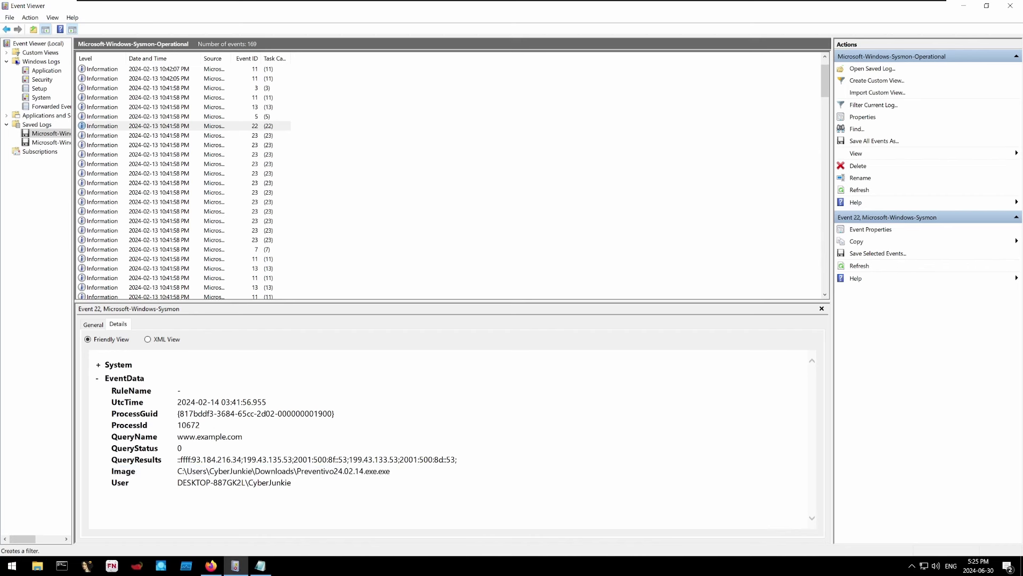
double_click(322, 471)
left_click_drag(322, 471, 400, 474)
left_click(399, 474)
left_click_drag(112, 436, 250, 438)
left_click(250, 438)
Examine the Image, source IP and port, and destination IP and port of the 10:41:58 PM Event ID 3 network connection entry.
left_click(260, 89)
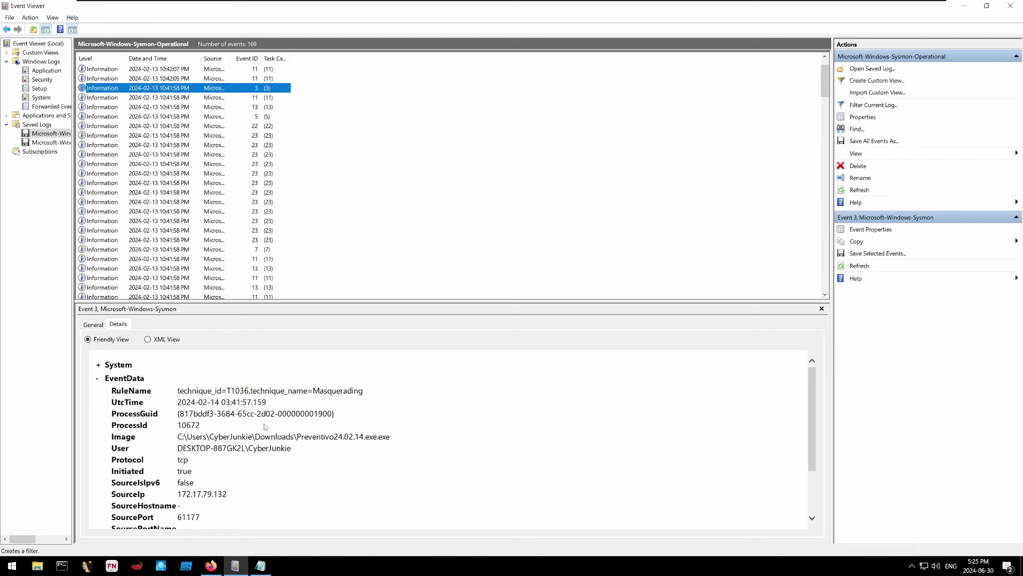
scroll(267, 426, "down", 2)
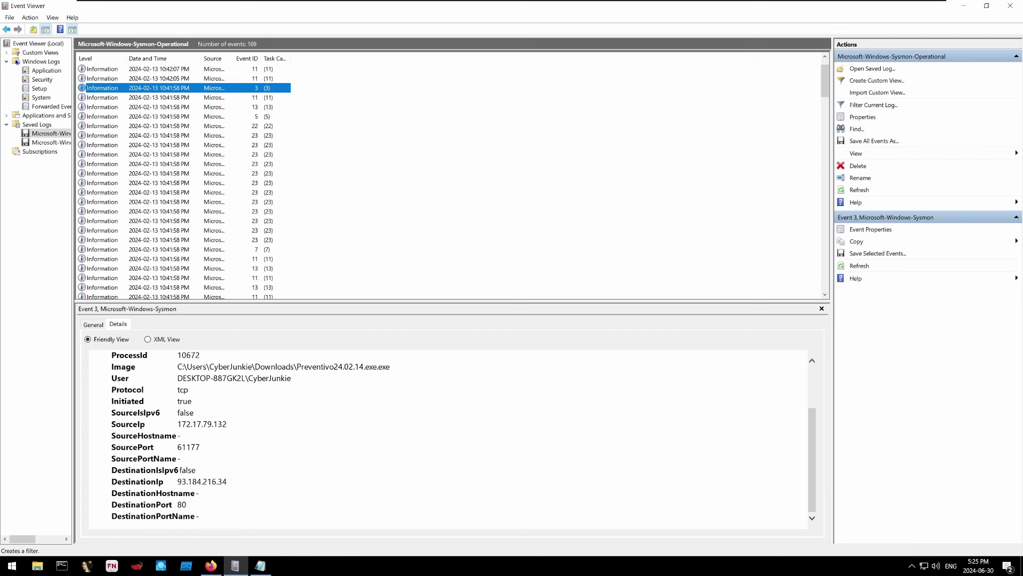
left_click_drag(297, 366, 391, 367)
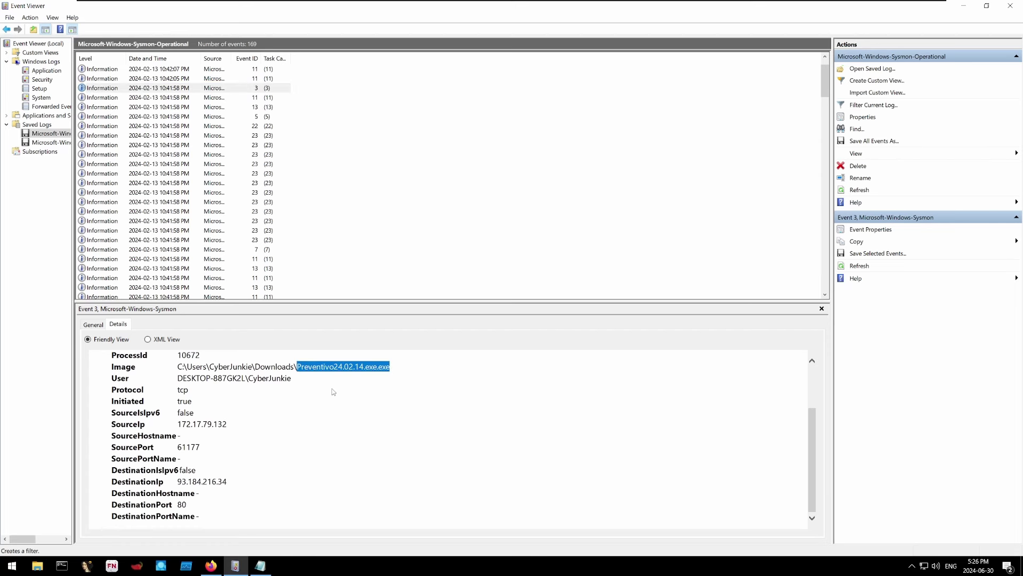
left_click(310, 369)
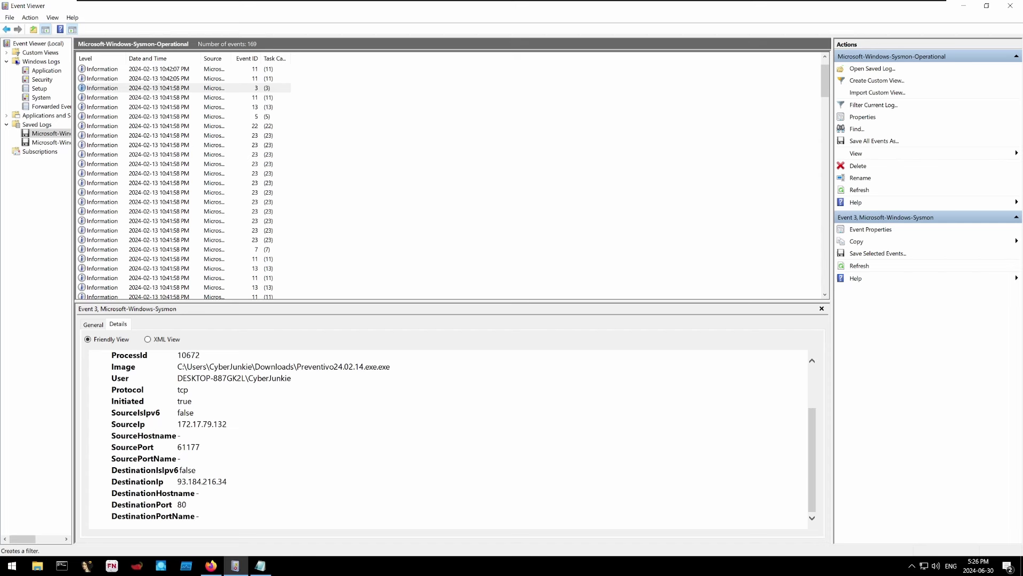
left_click_drag(177, 481, 227, 481)
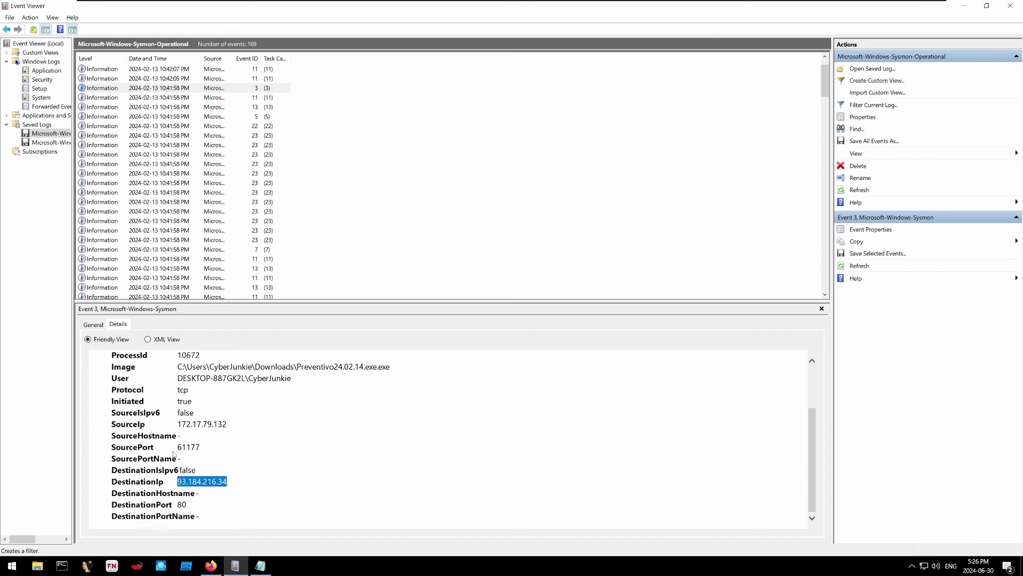
left_click_drag(177, 446, 240, 452)
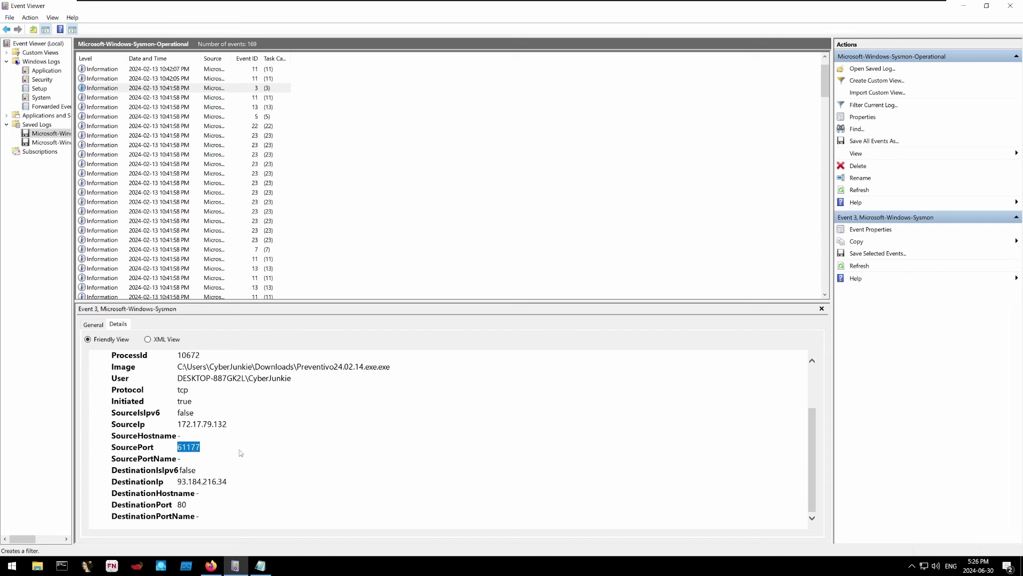
left_click_drag(178, 426, 227, 425)
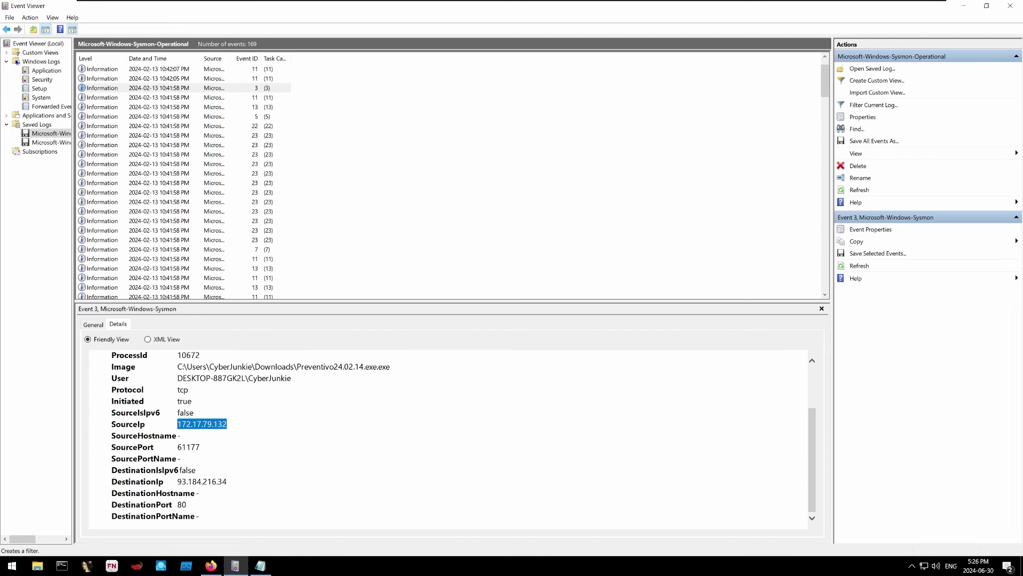
left_click(275, 429)
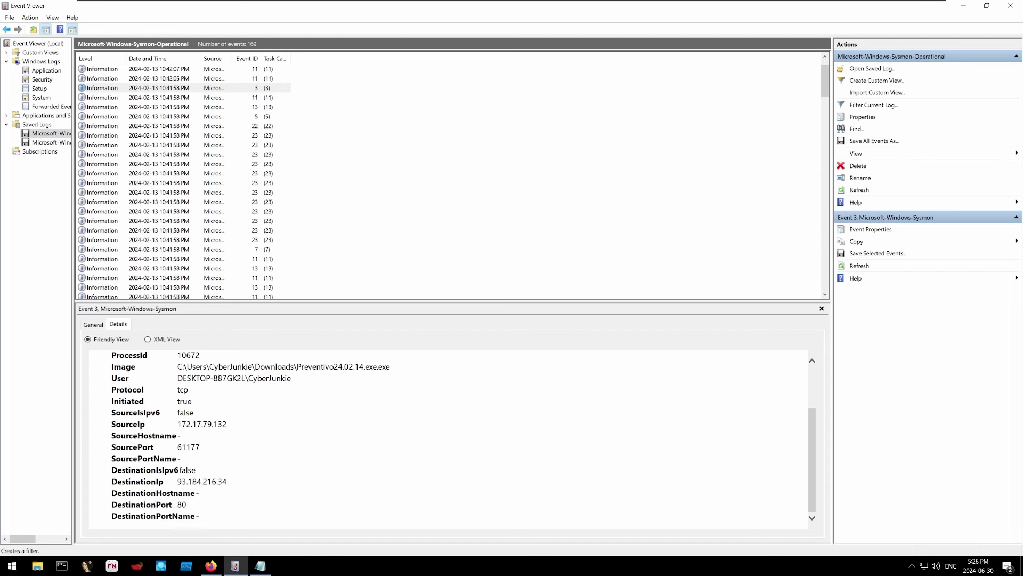
triple_click(132, 446)
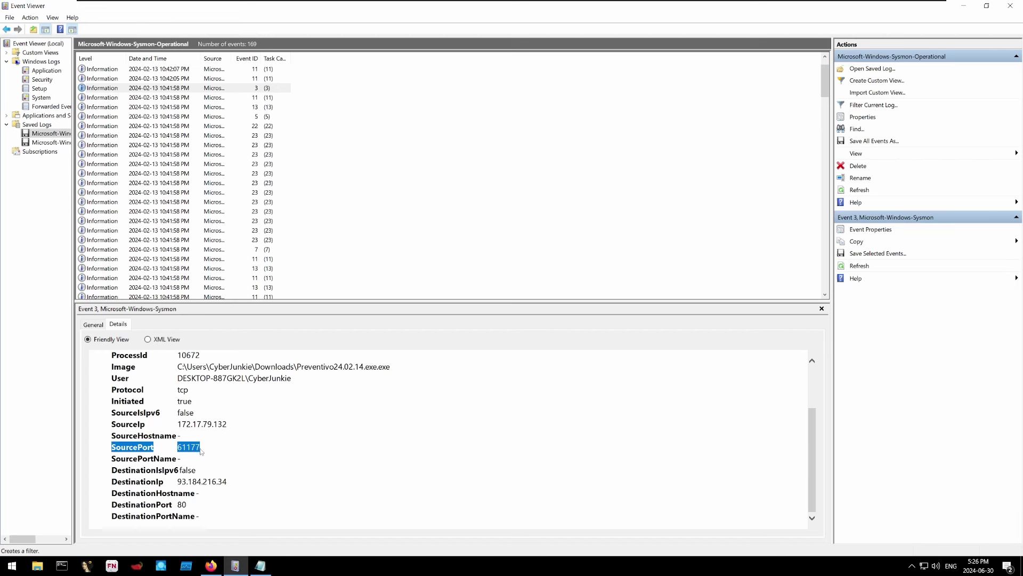
triple_click(142, 504)
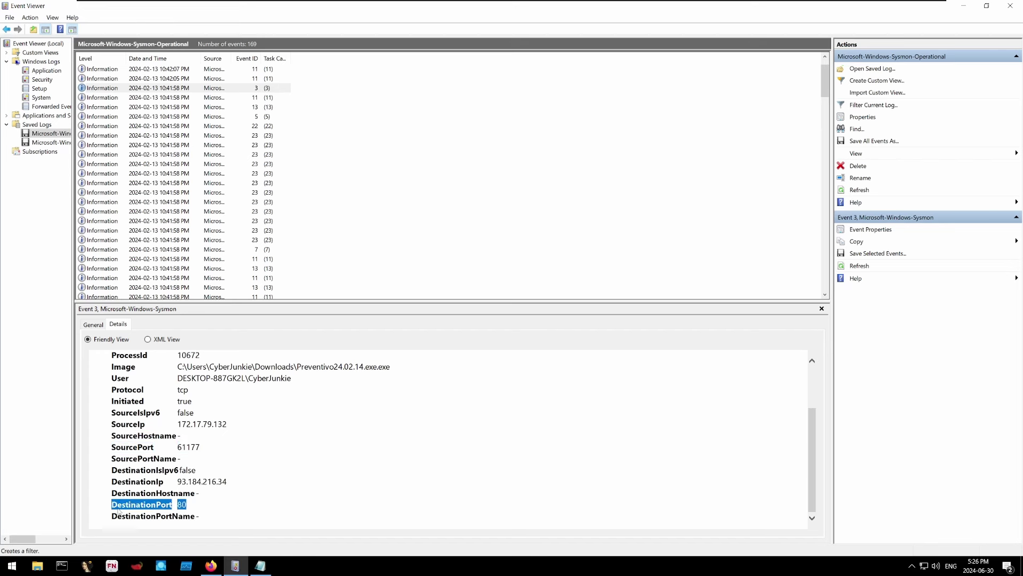
left_click(243, 504)
Copy the DestinationIp value 93.184.216.34 from the Event ID 3 entry.
left_click_drag(178, 481, 227, 481)
right_click(224, 482)
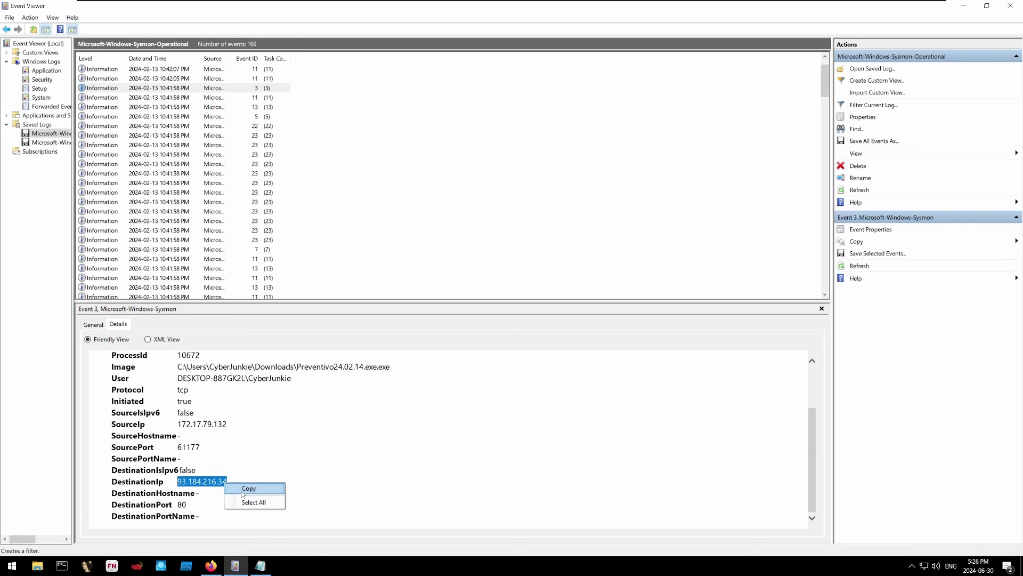
left_click(248, 489)
Switch to Firefox, find the VirusTotal site through a web search and look up the copied IP address 93.184.216.34.
left_click(211, 566)
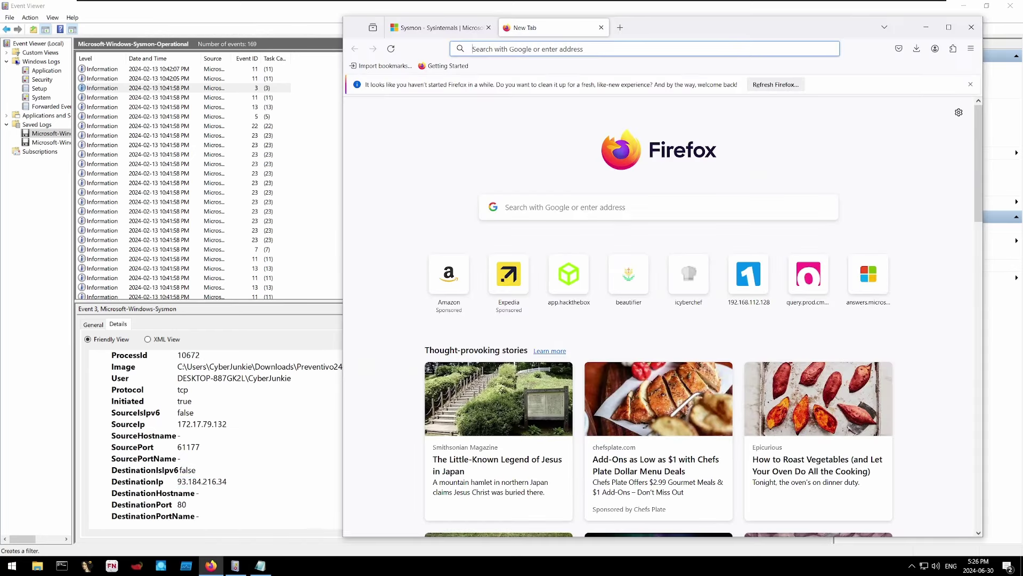
type("virusto")
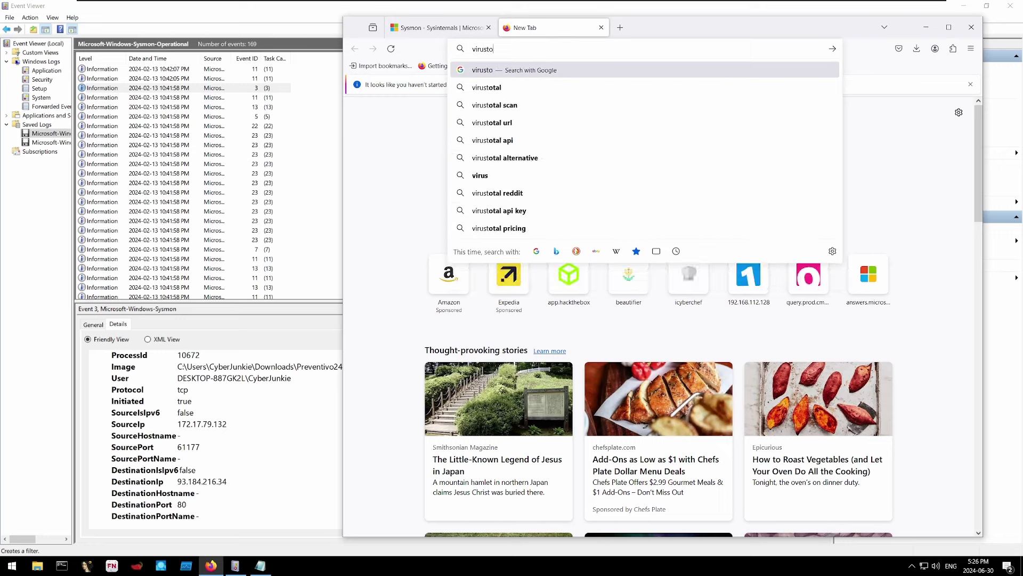
type("tal")
key("Return")
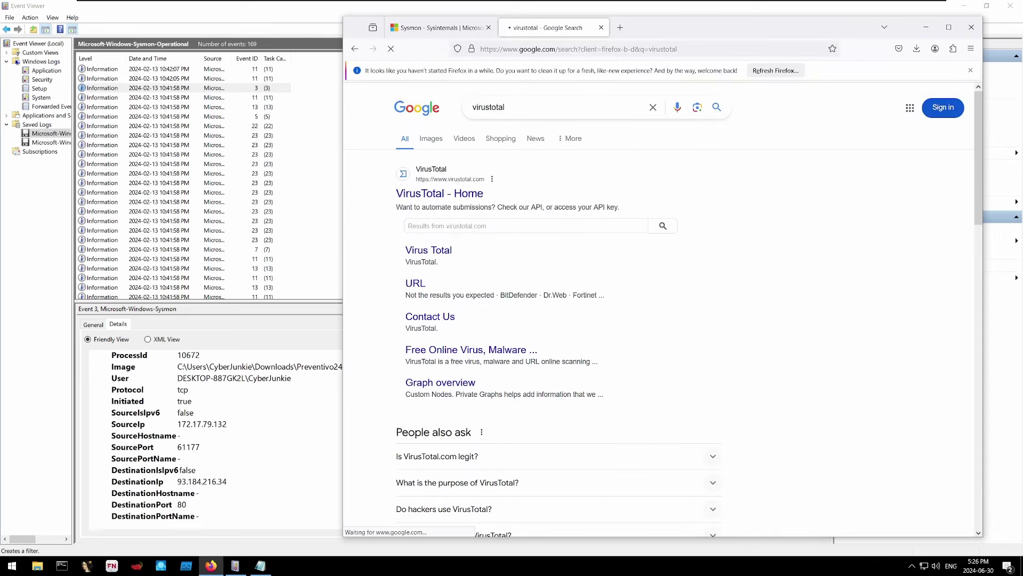
left_click(438, 195)
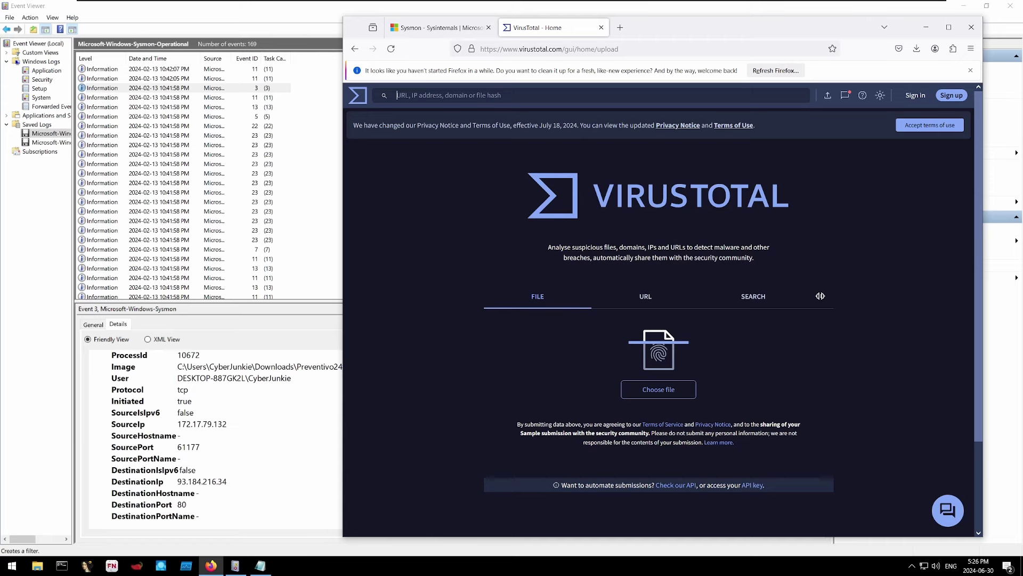
key("ctrl+v")
key("Return")
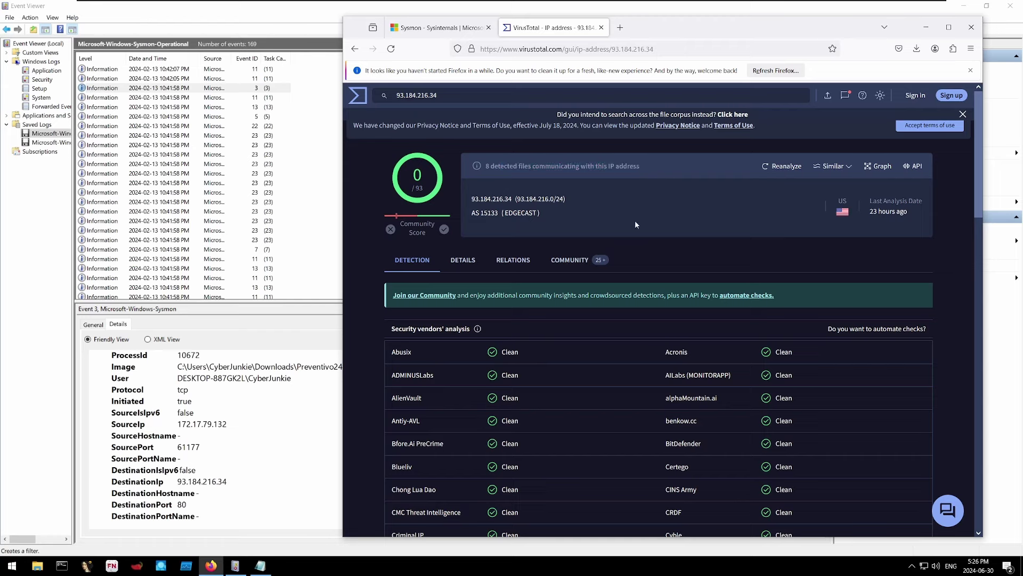
Examine the VirusTotal details for the IP address, including its basic properties, HTTPS certificate and Whois lookup.
left_click(462, 259)
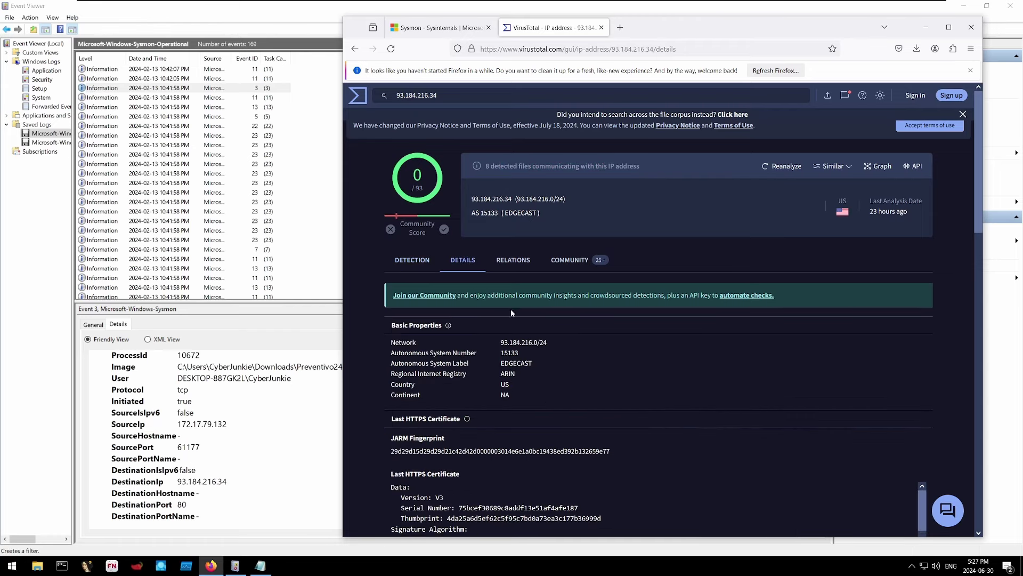
scroll(554, 332, "down", 2)
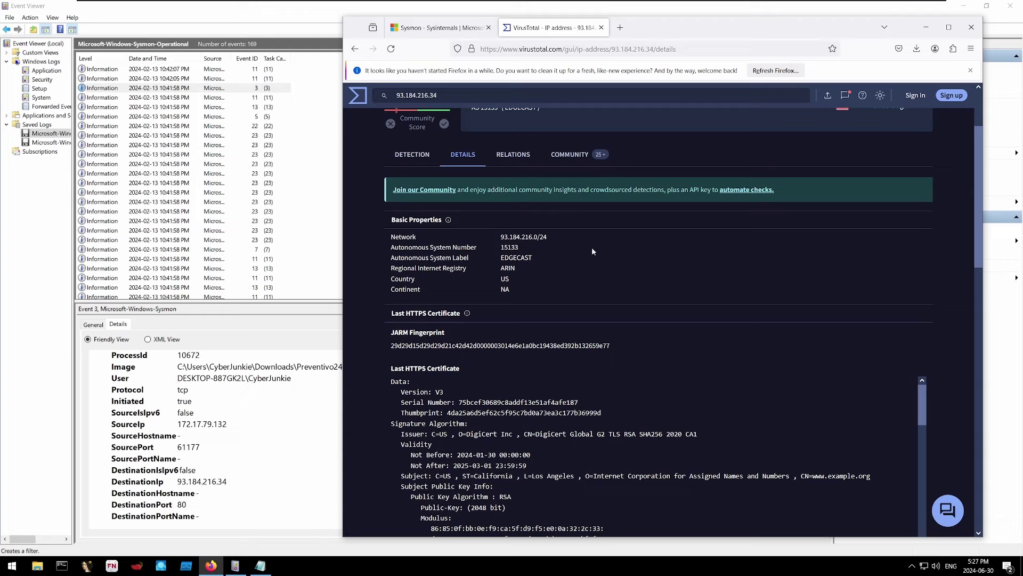
scroll(592, 247, "down", 5)
scroll(533, 240, "down", 5)
scroll(532, 381, "down", 3)
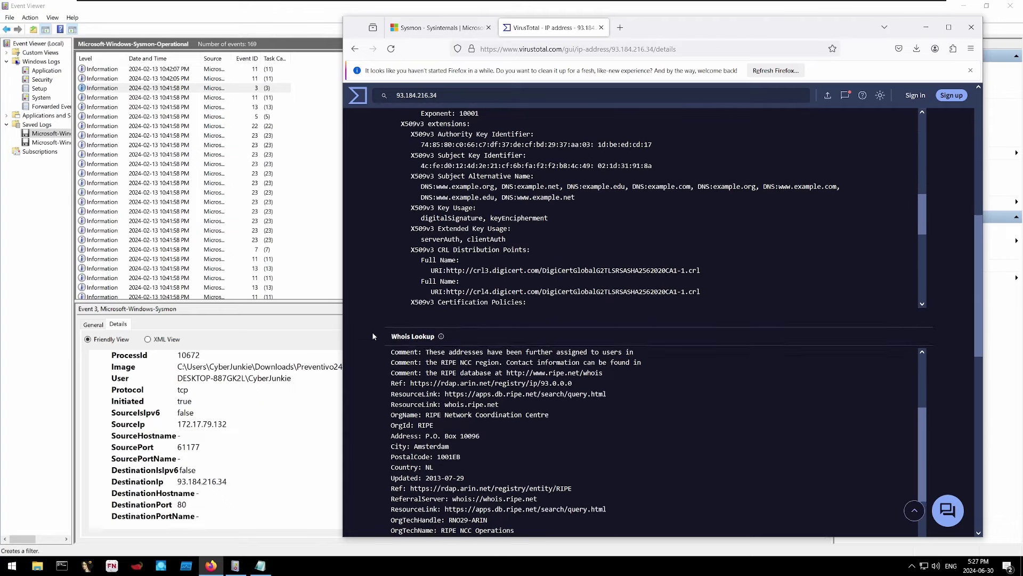
Return to Event Viewer and copy the SystemTime value from the System details of the 10:41:58 PM Event ID 5 entry.
left_click(327, 120)
left_click(258, 118)
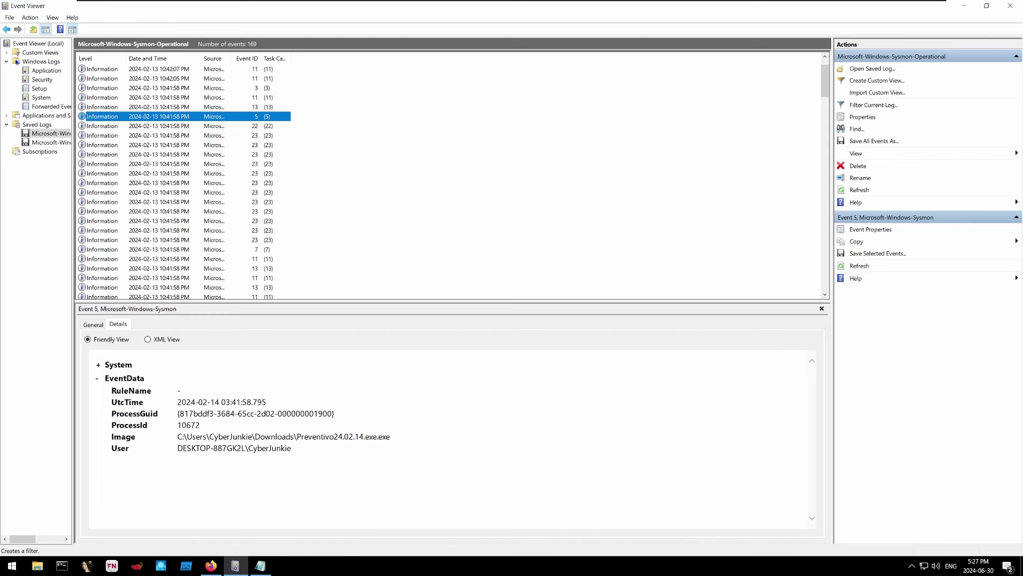
left_click(98, 364)
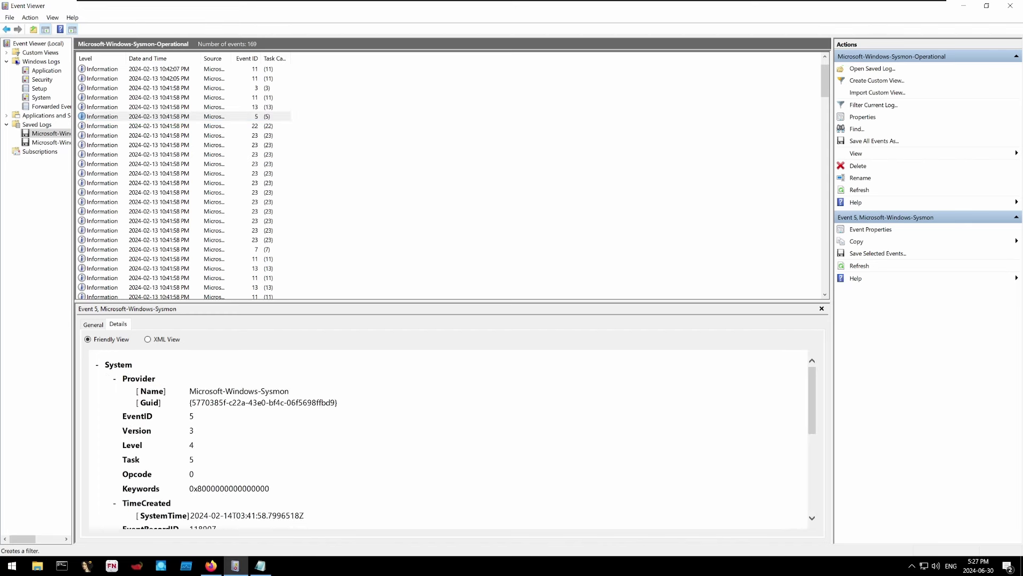
scroll(205, 407, "down", 2)
scroll(205, 406, "down", 1)
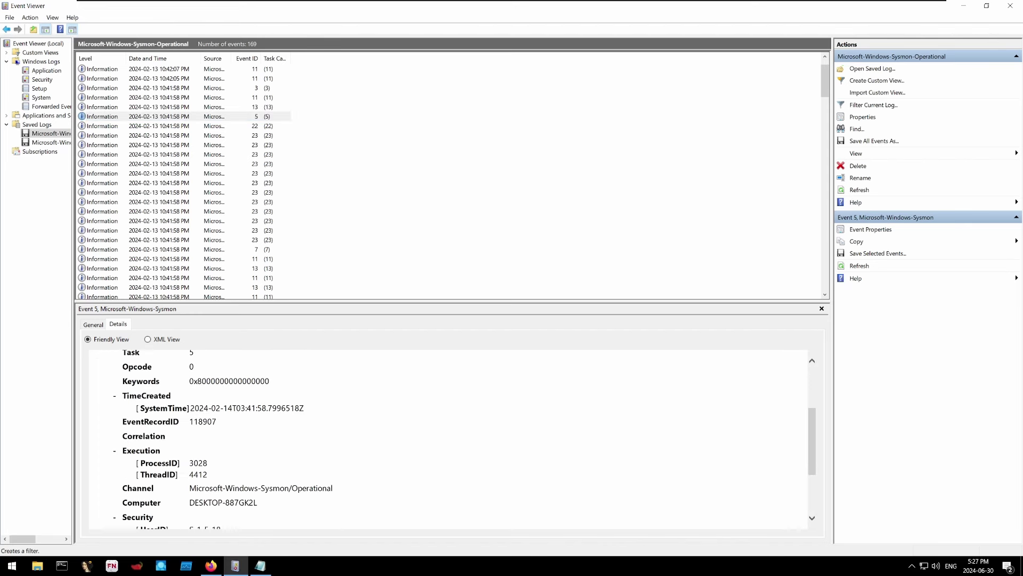
left_click_drag(190, 408, 304, 408)
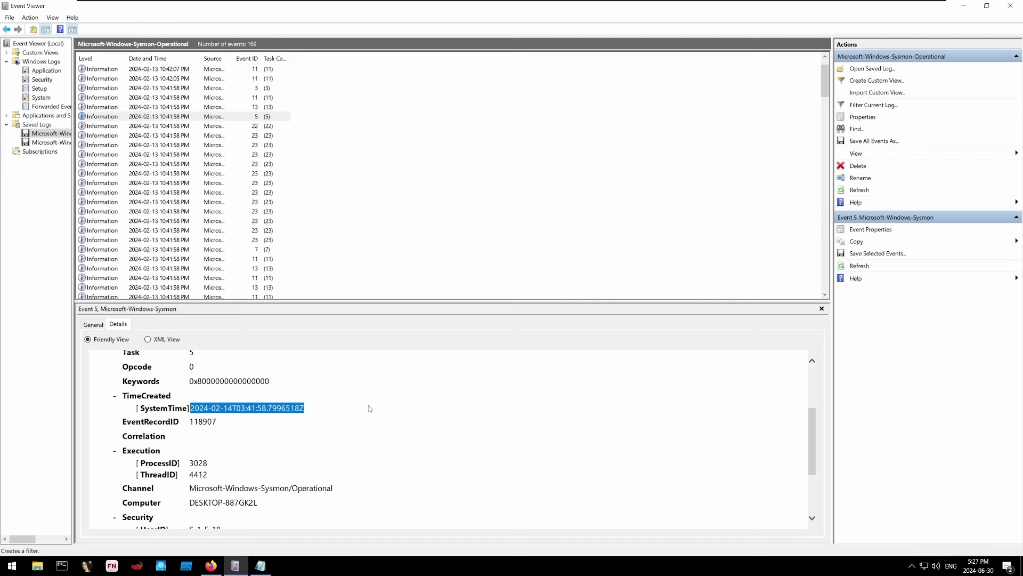
Paste the timestamp 2024-02-14T03:41:58.7996518Z on the second line of the Notepad notes, and return to the Event ID 5 entry.
key("alt+Tab")
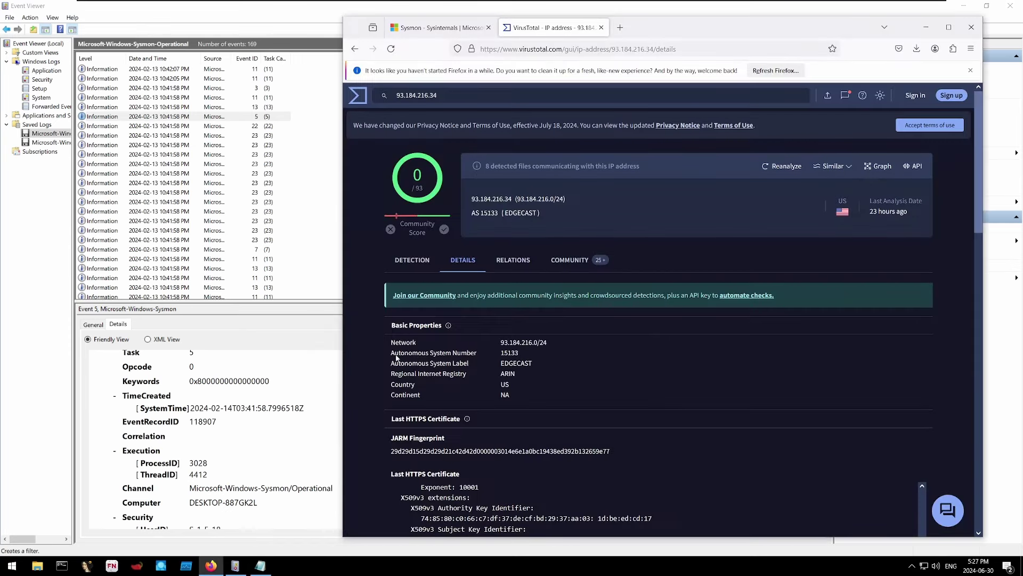
key("alt+Tab")
left_click(260, 565)
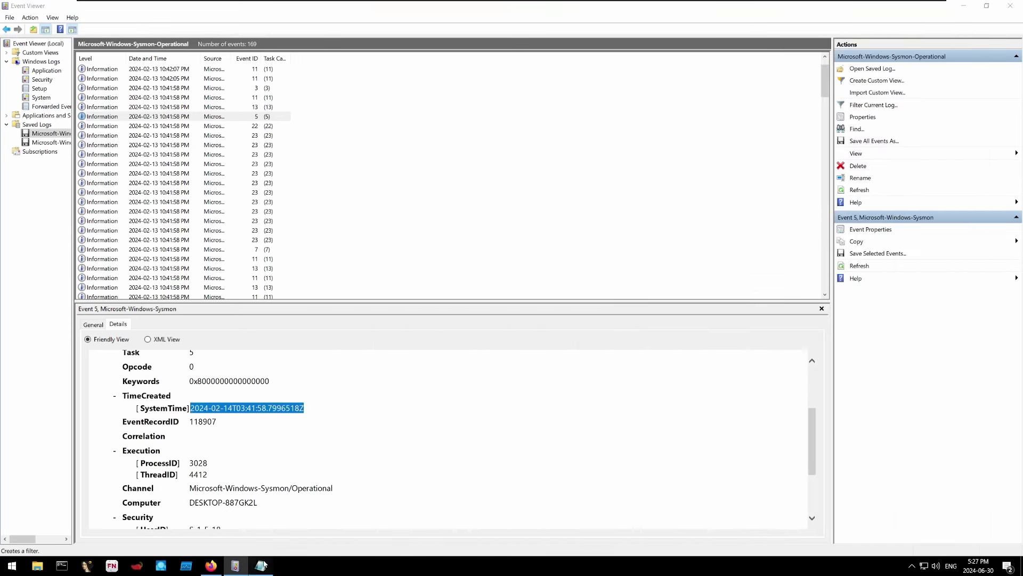
key("ctrl+v")
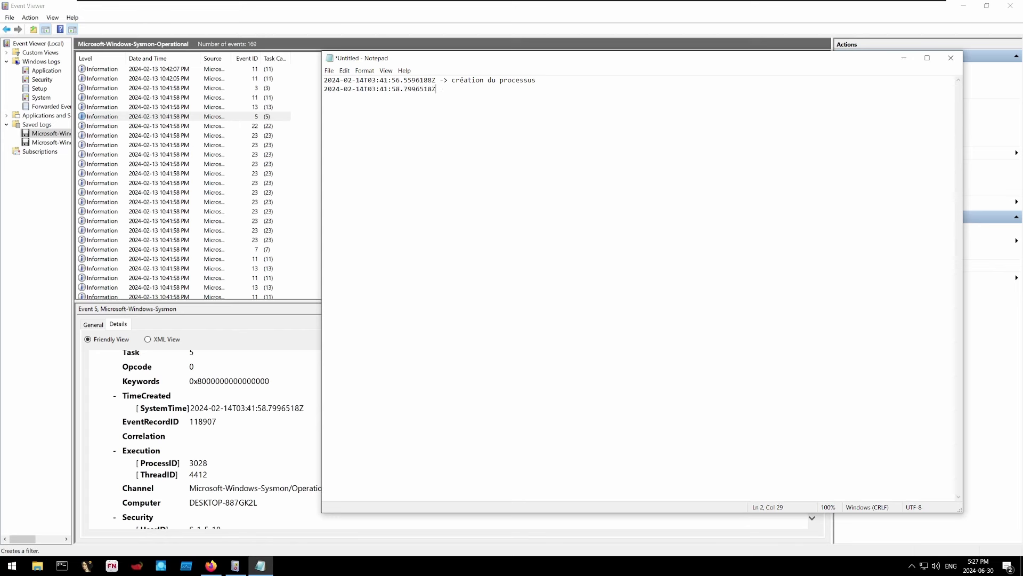
left_click_drag(401, 89, 397, 89)
left_click(436, 89)
left_click(275, 119)
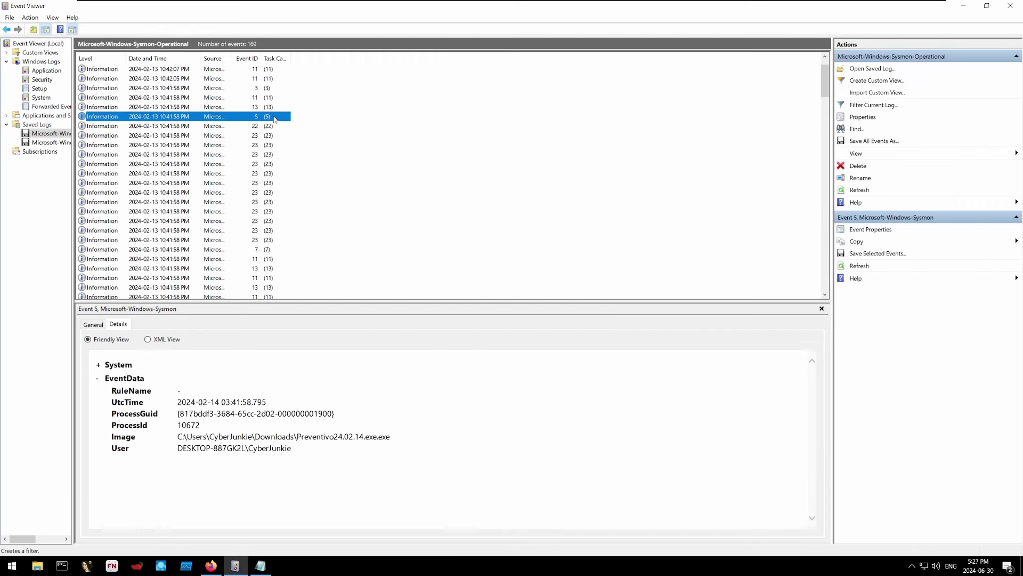